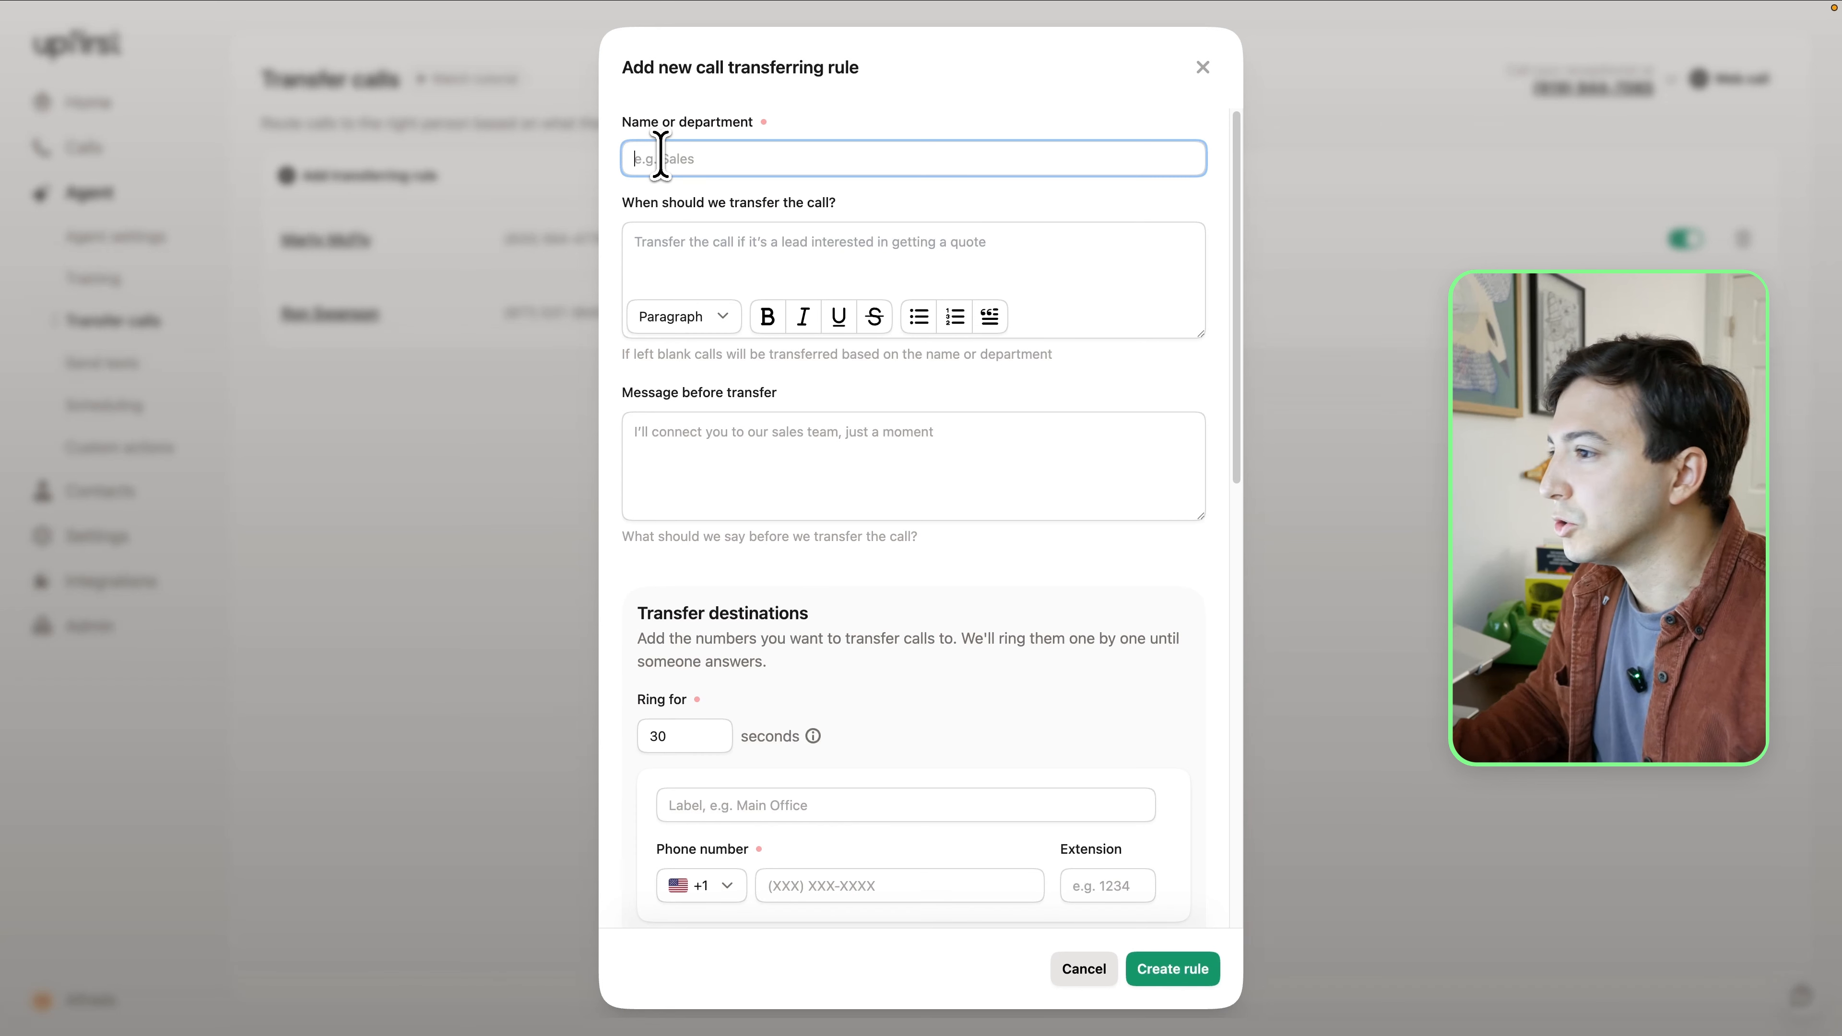
Enter the contact's first name and the condition "Transfer the call if the caller asks to speak with a human or they say it is an emergency"
text(Alfredo)
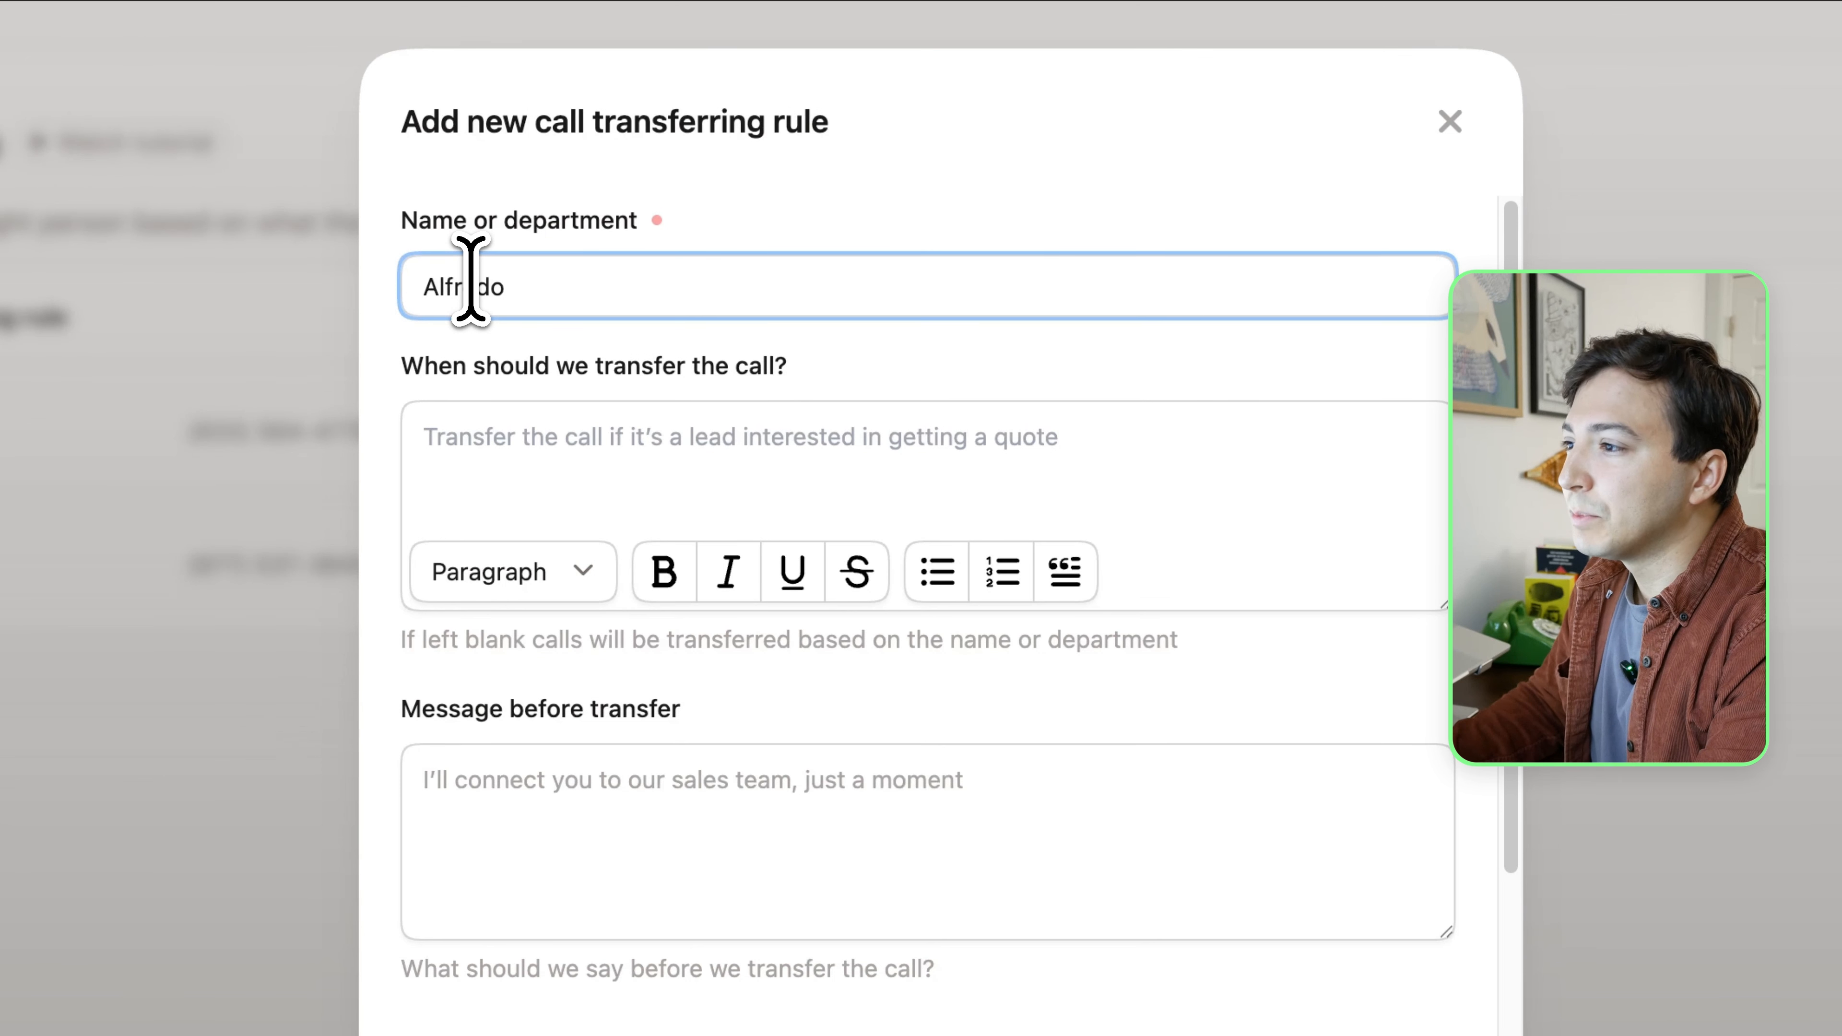
click(689, 472)
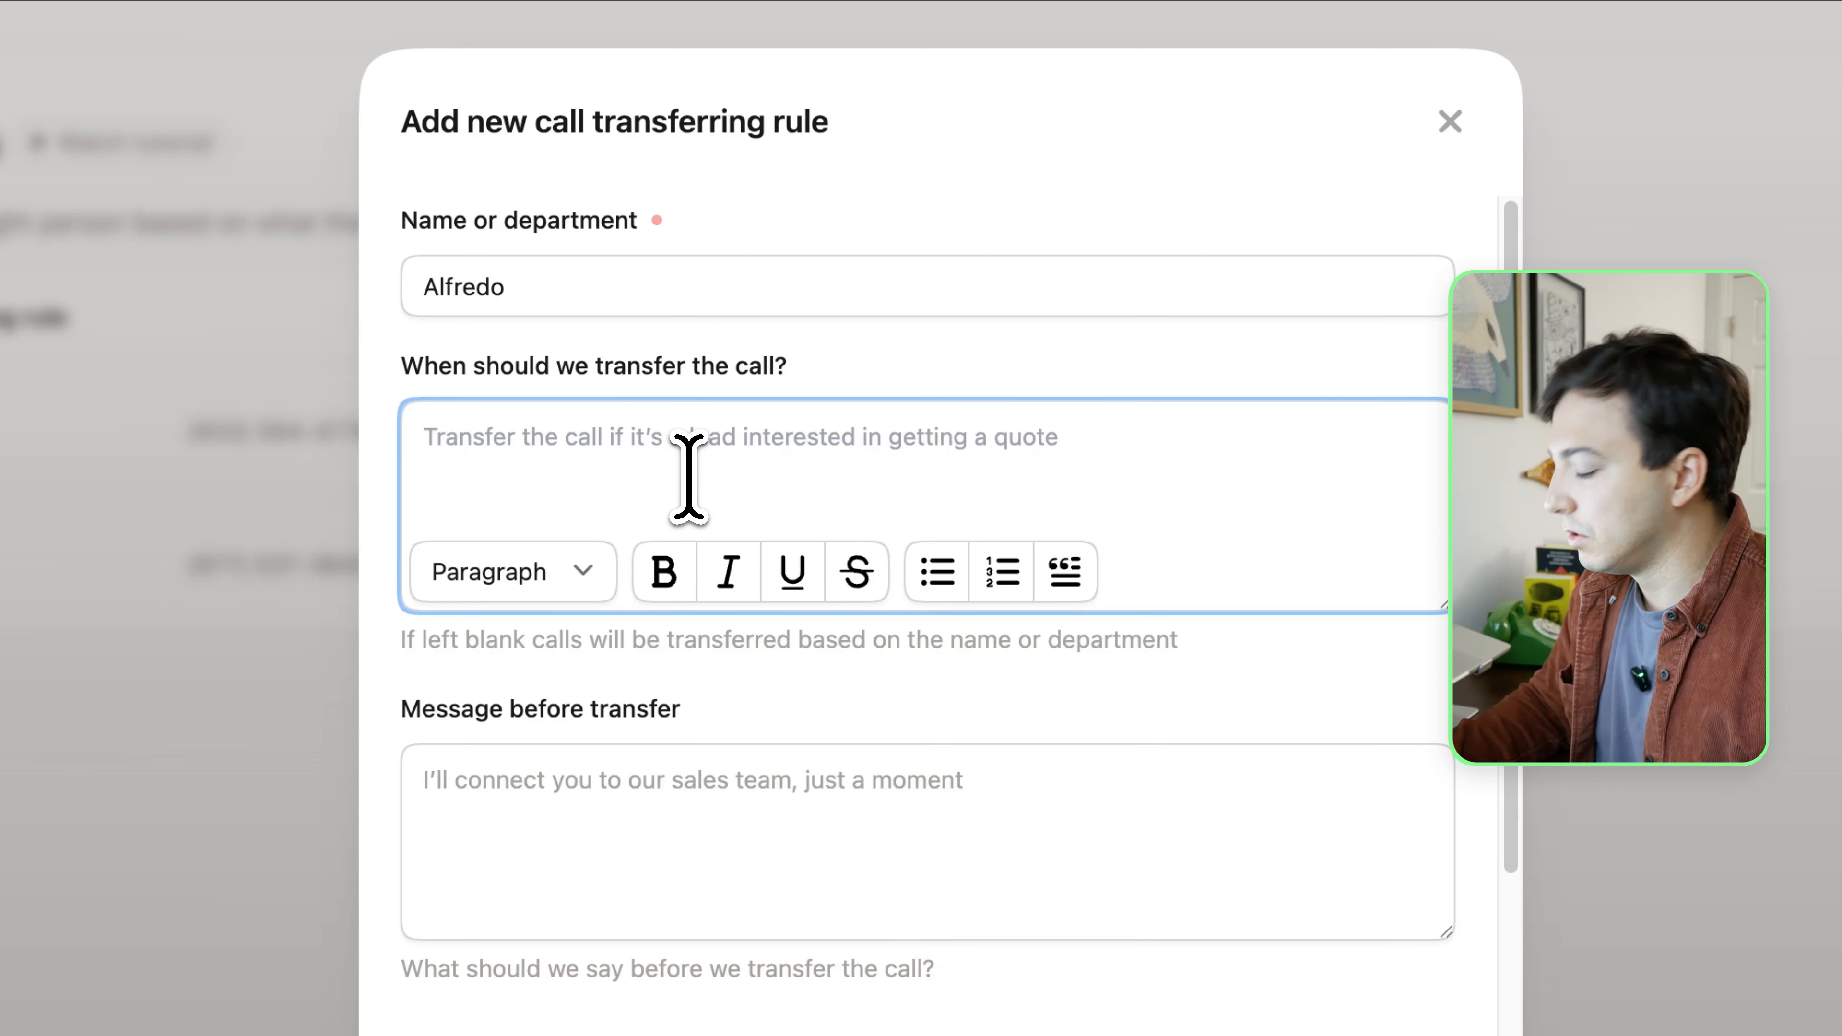
key(Caps_Lock)
text(Tr)
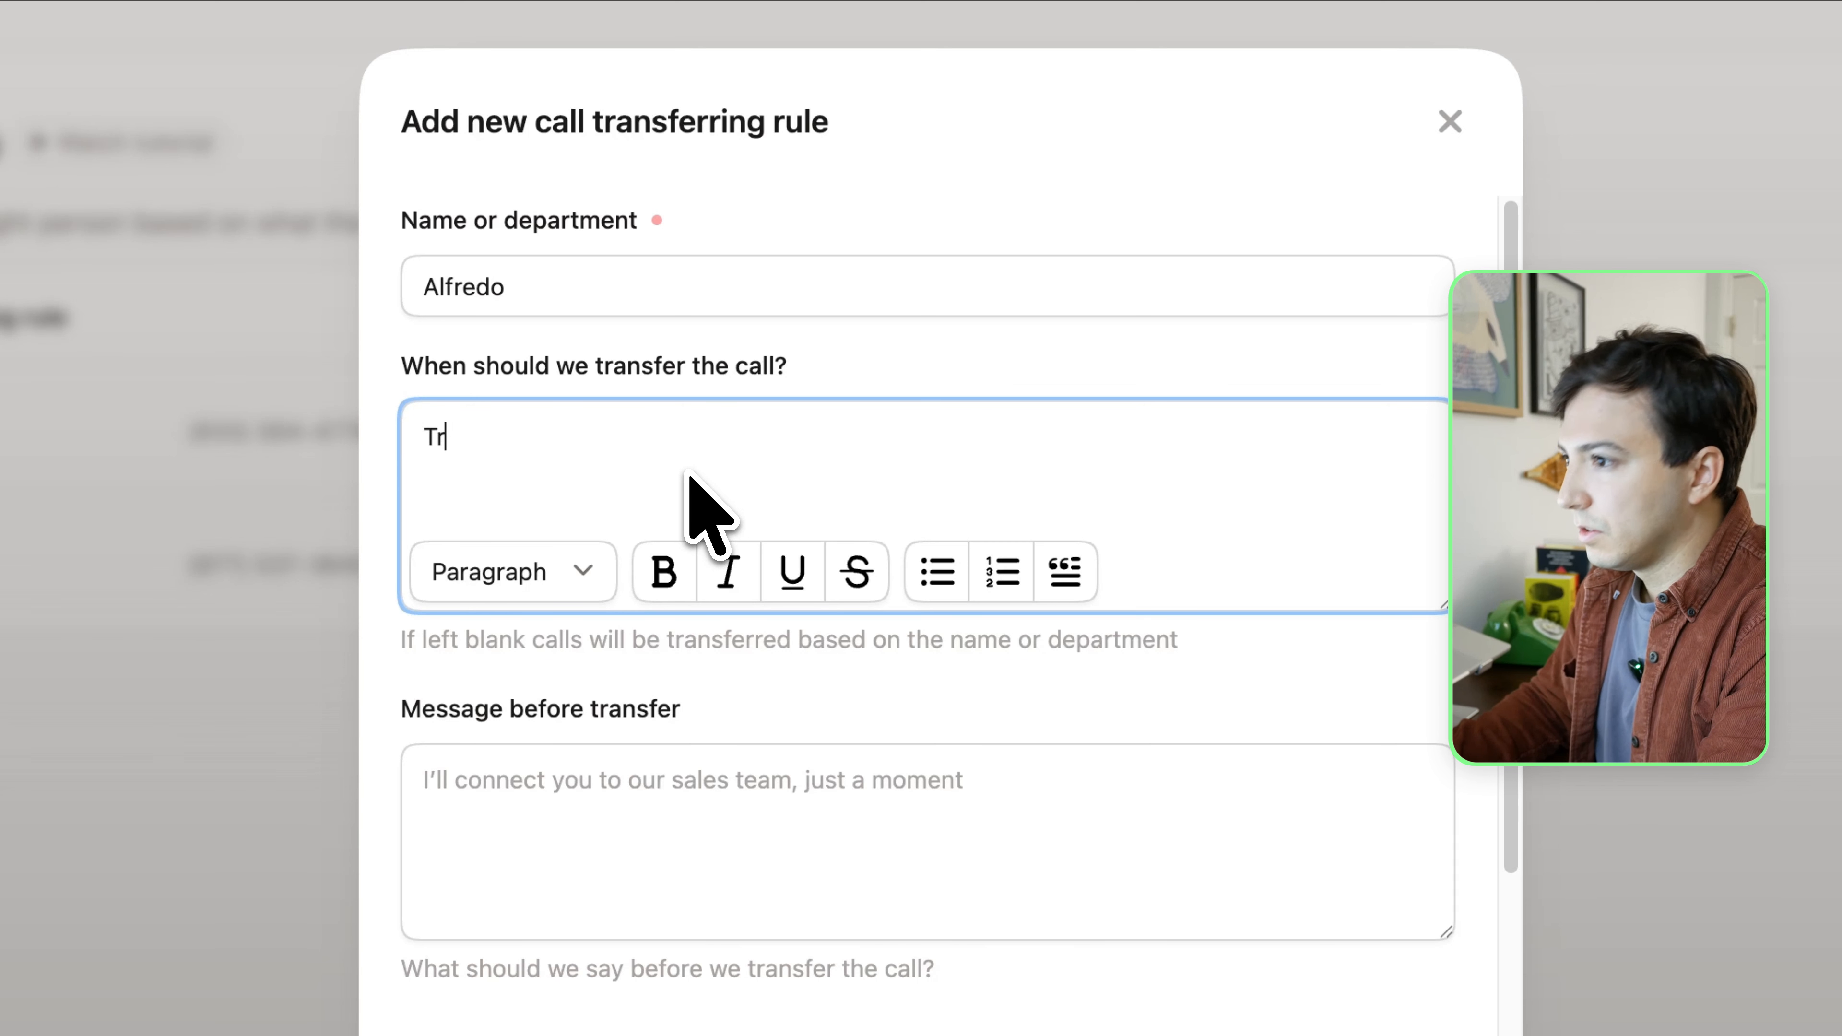
text(ansfer the call if the caller)
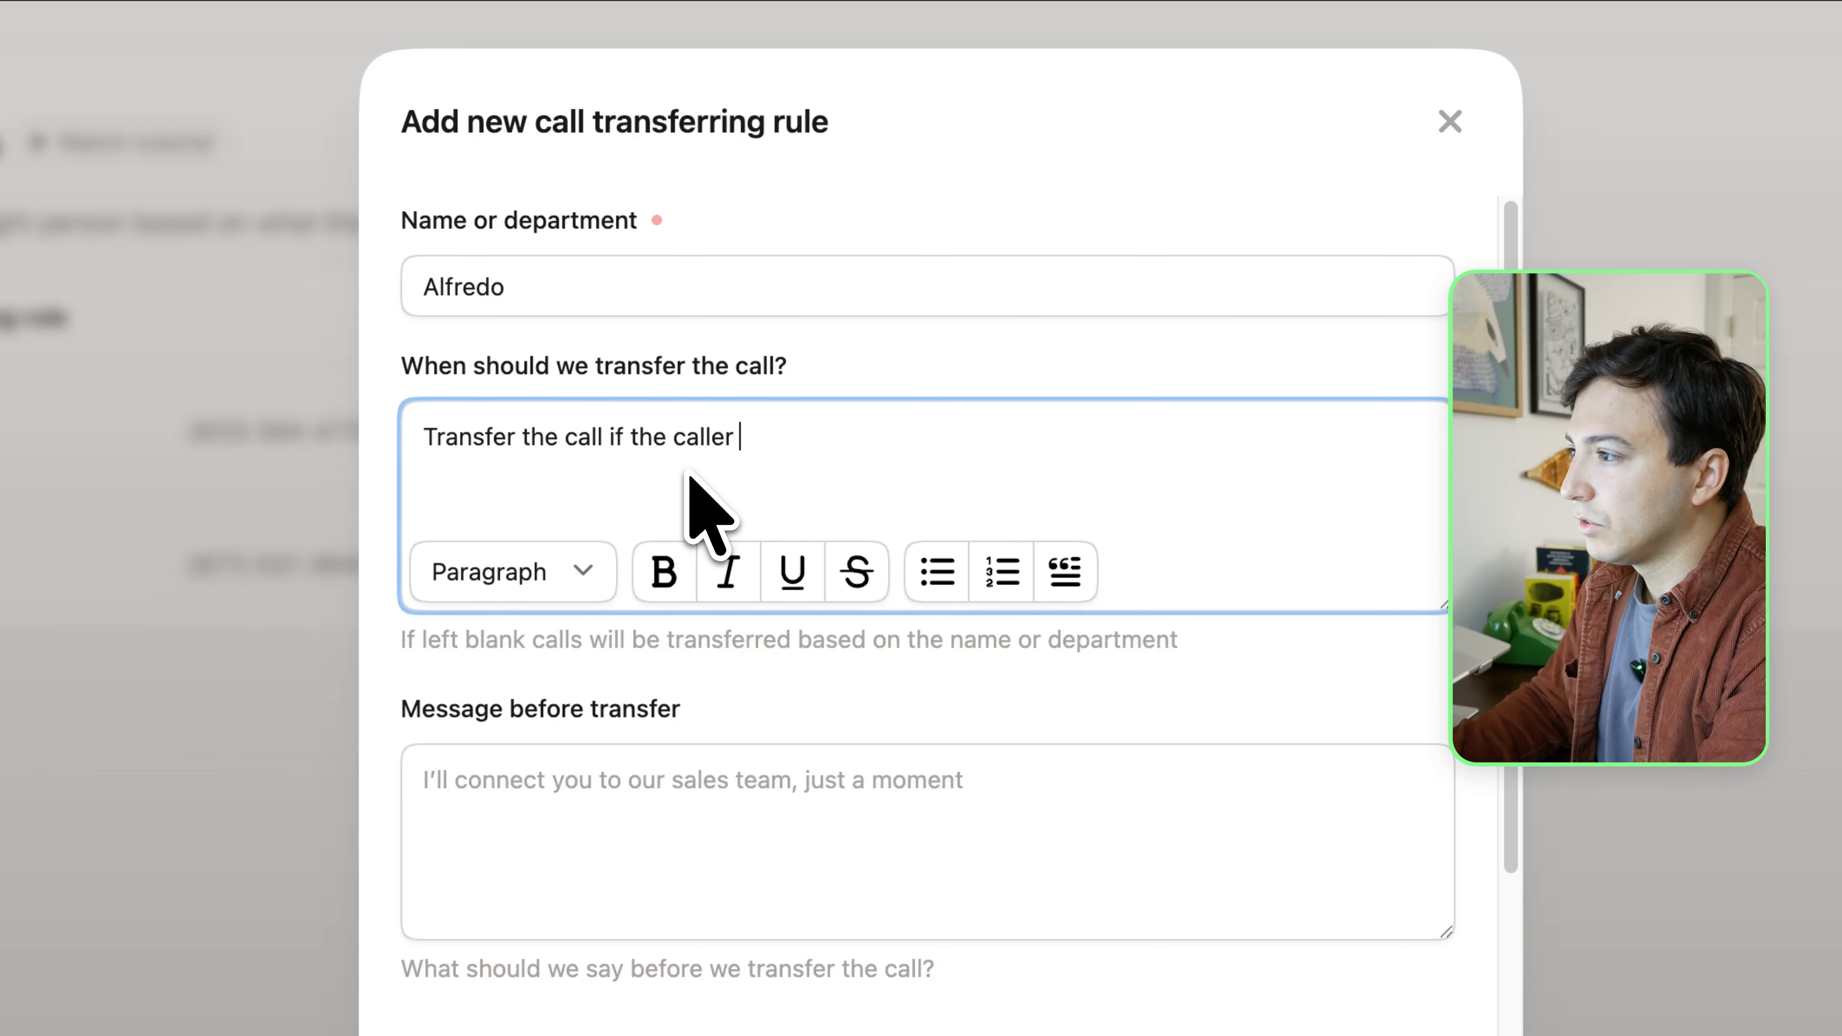
text( asks to speak)
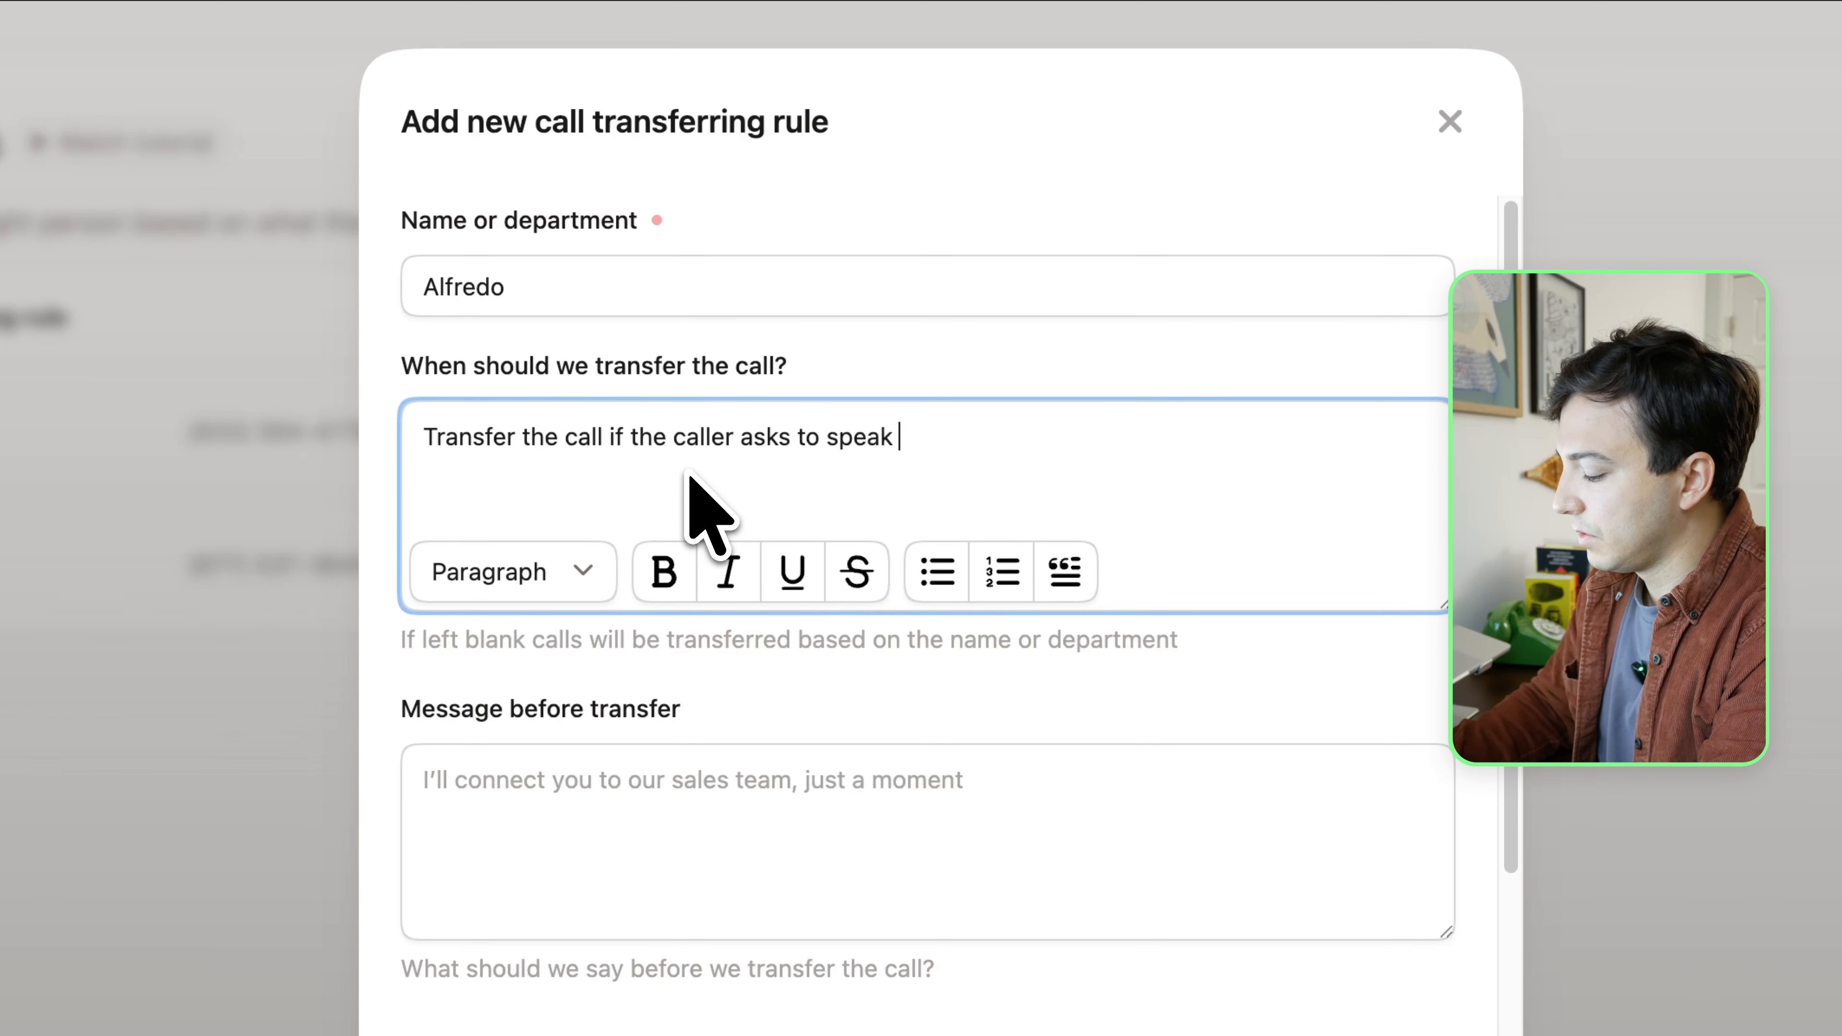
text( with a human or )
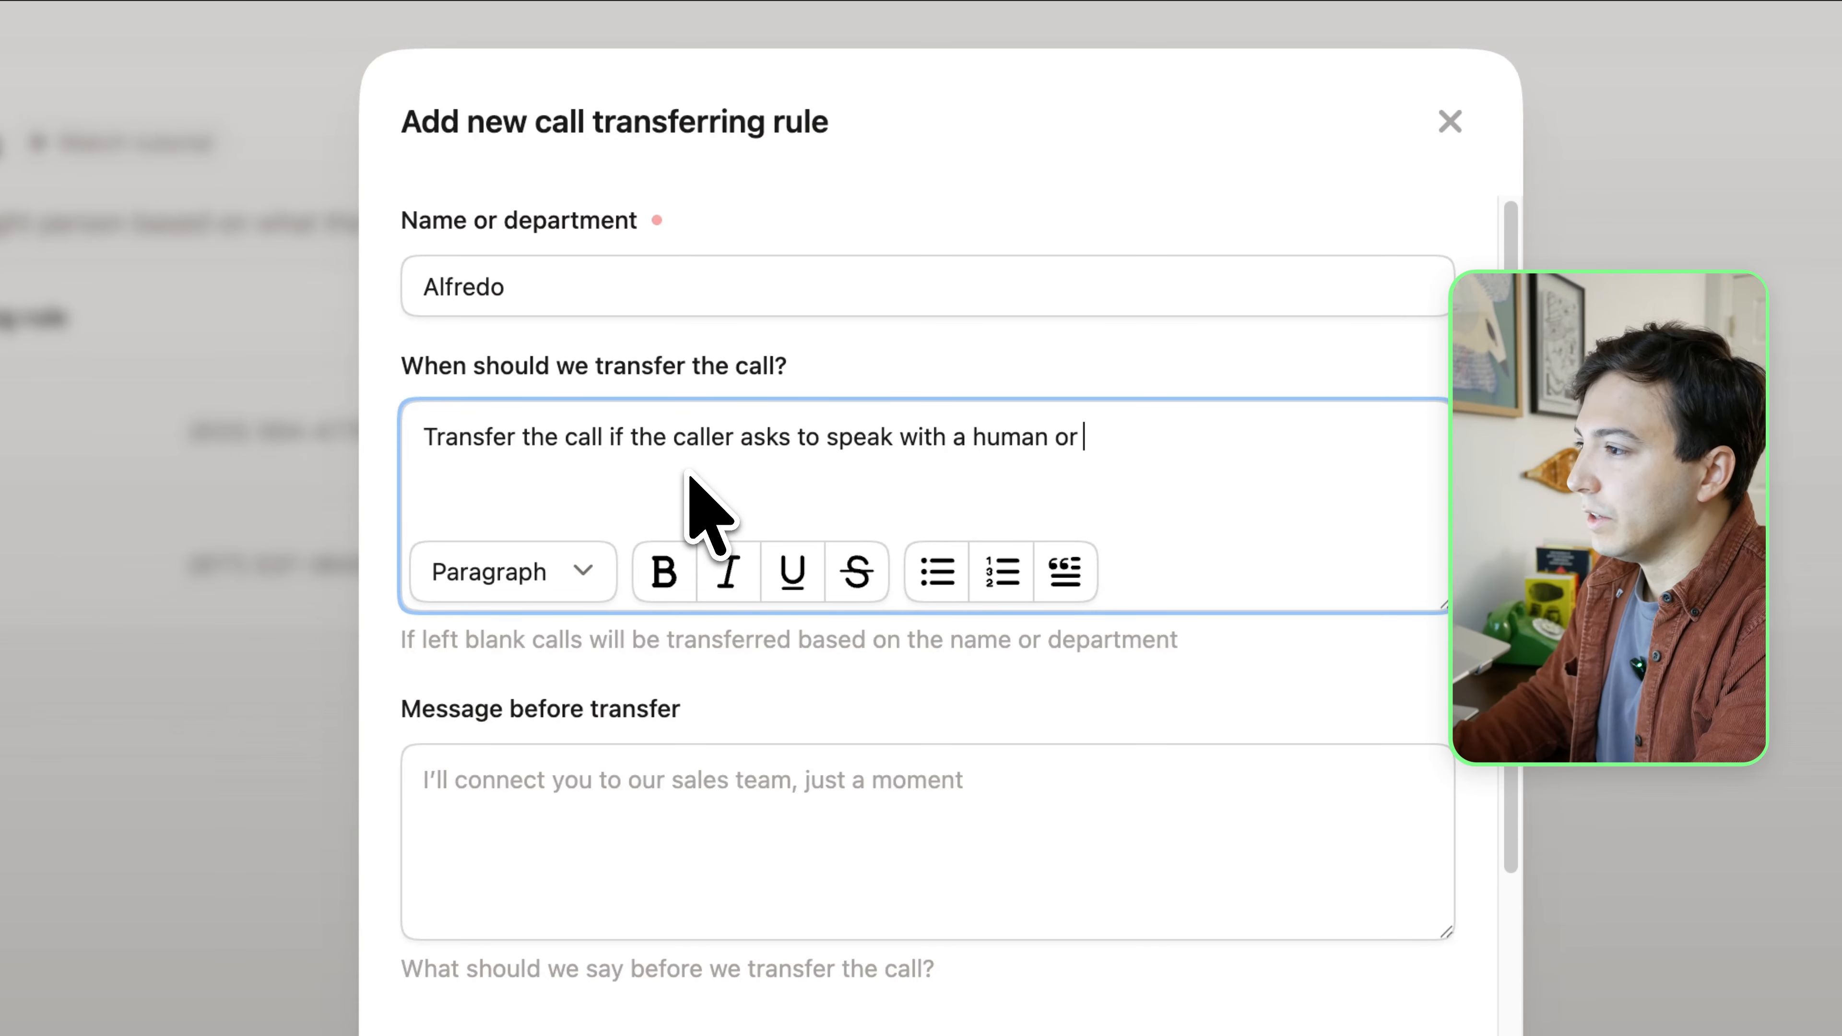
text(they say it is )
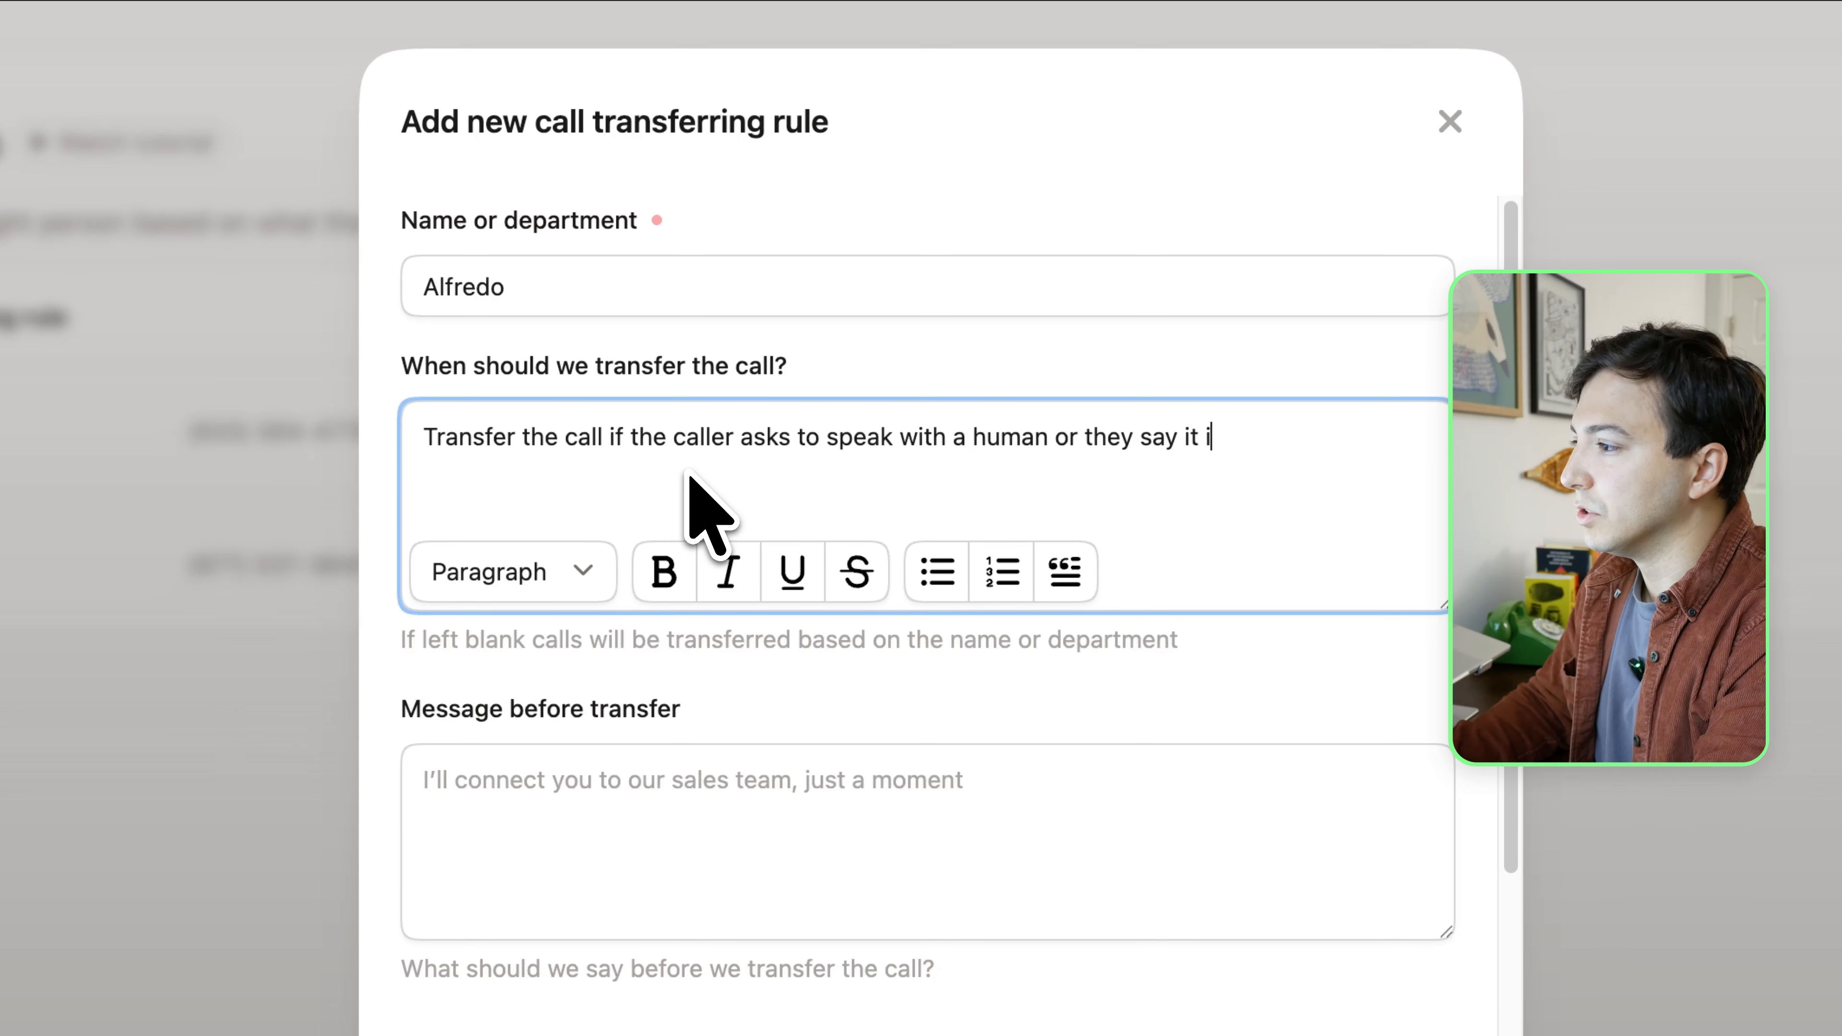
text(an emergency)
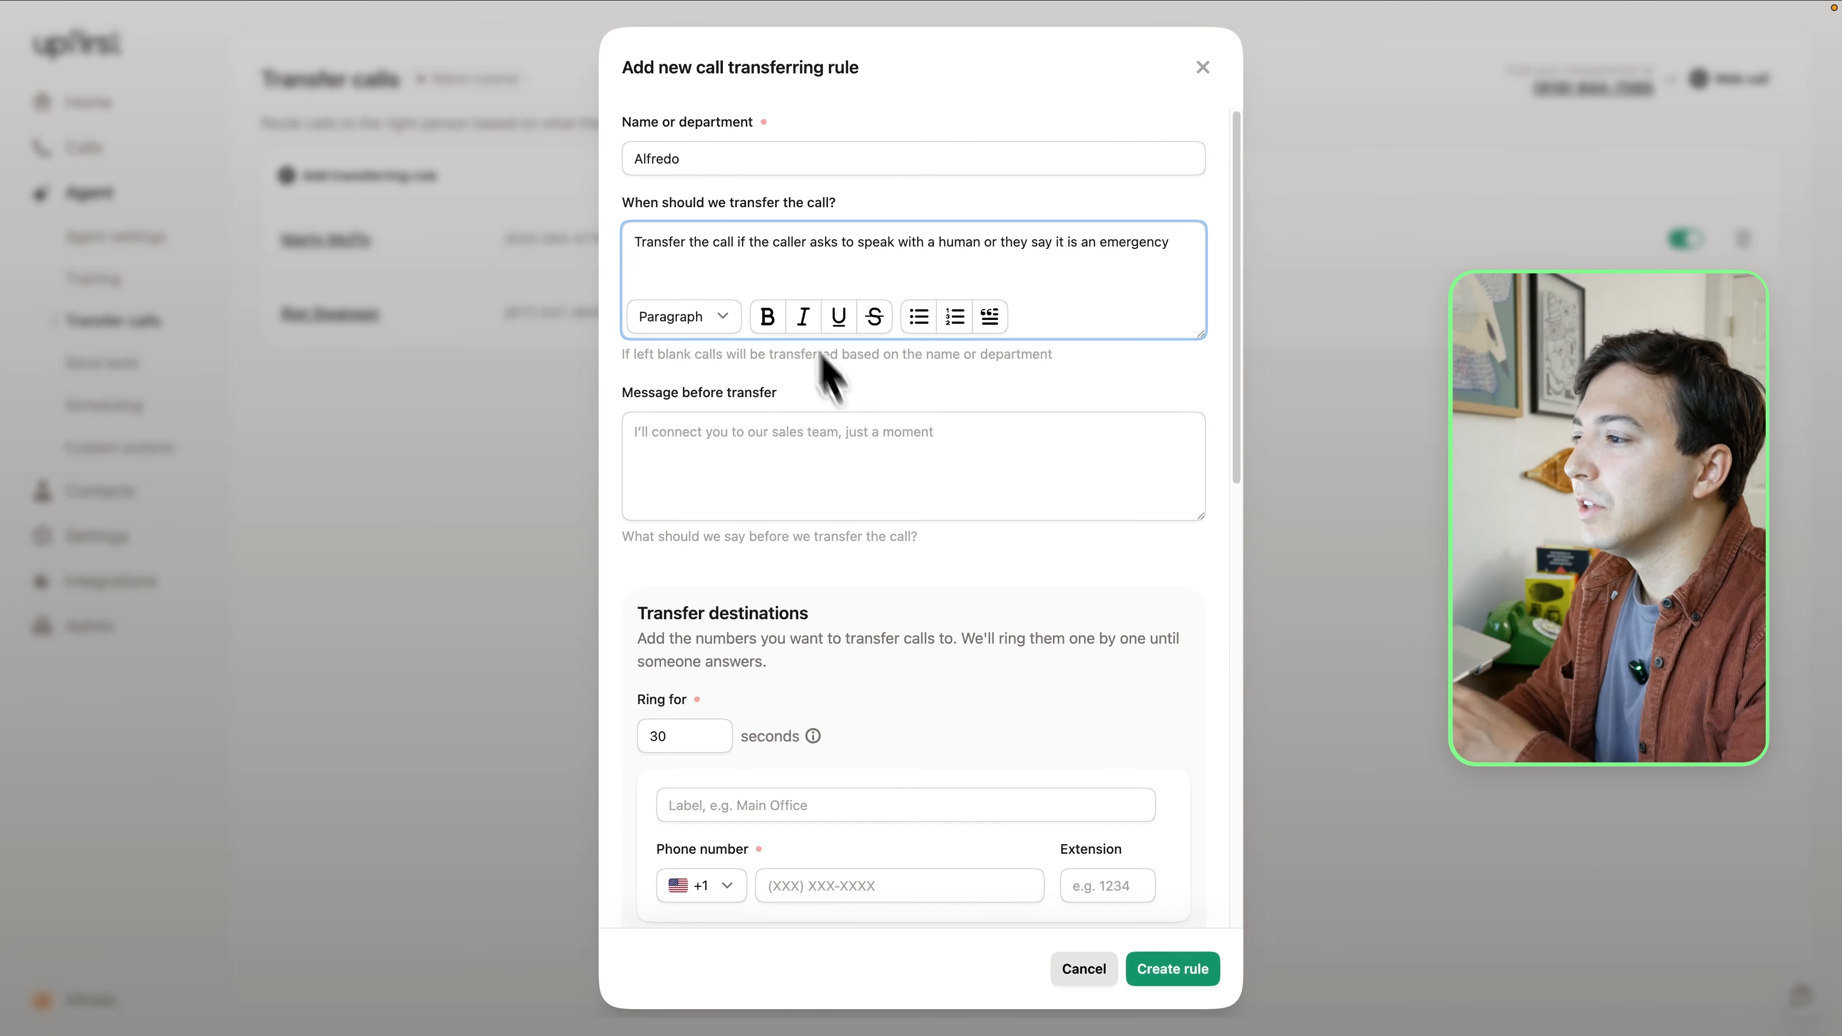
Set the message before transfer to "One moment while I transfer you to a person"
click(871, 593)
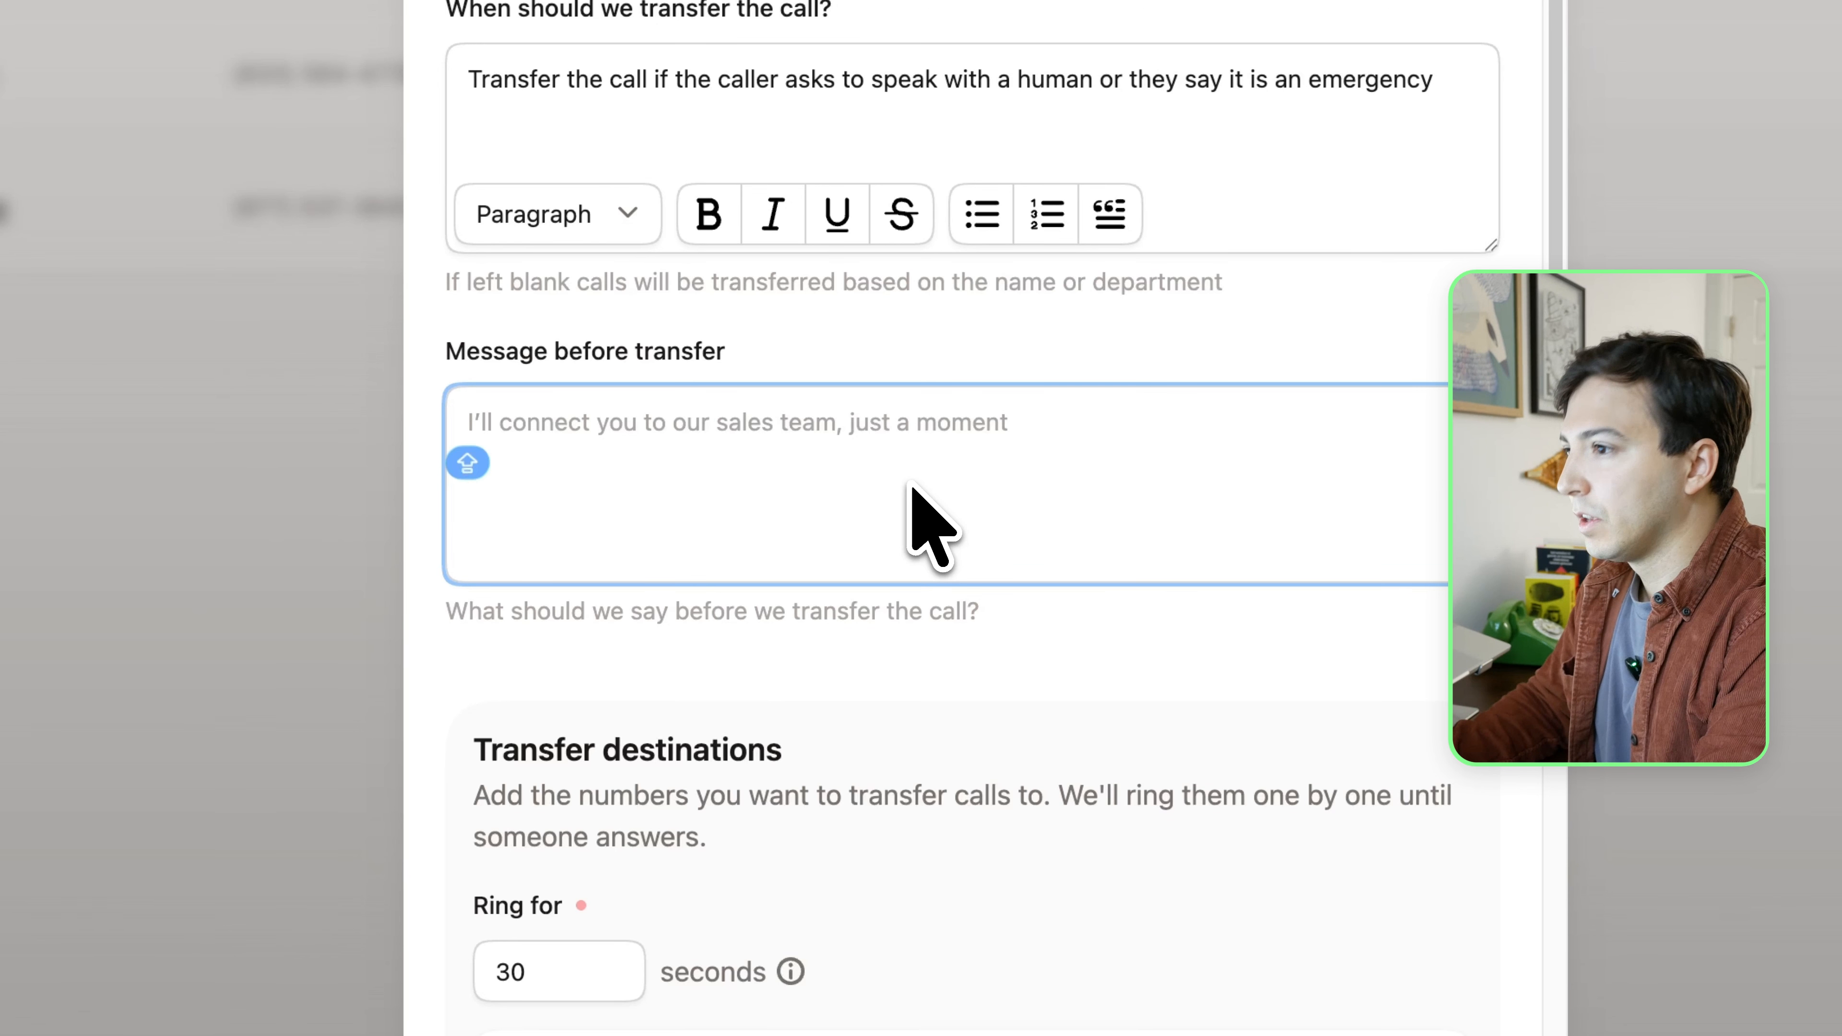
text(One mom)
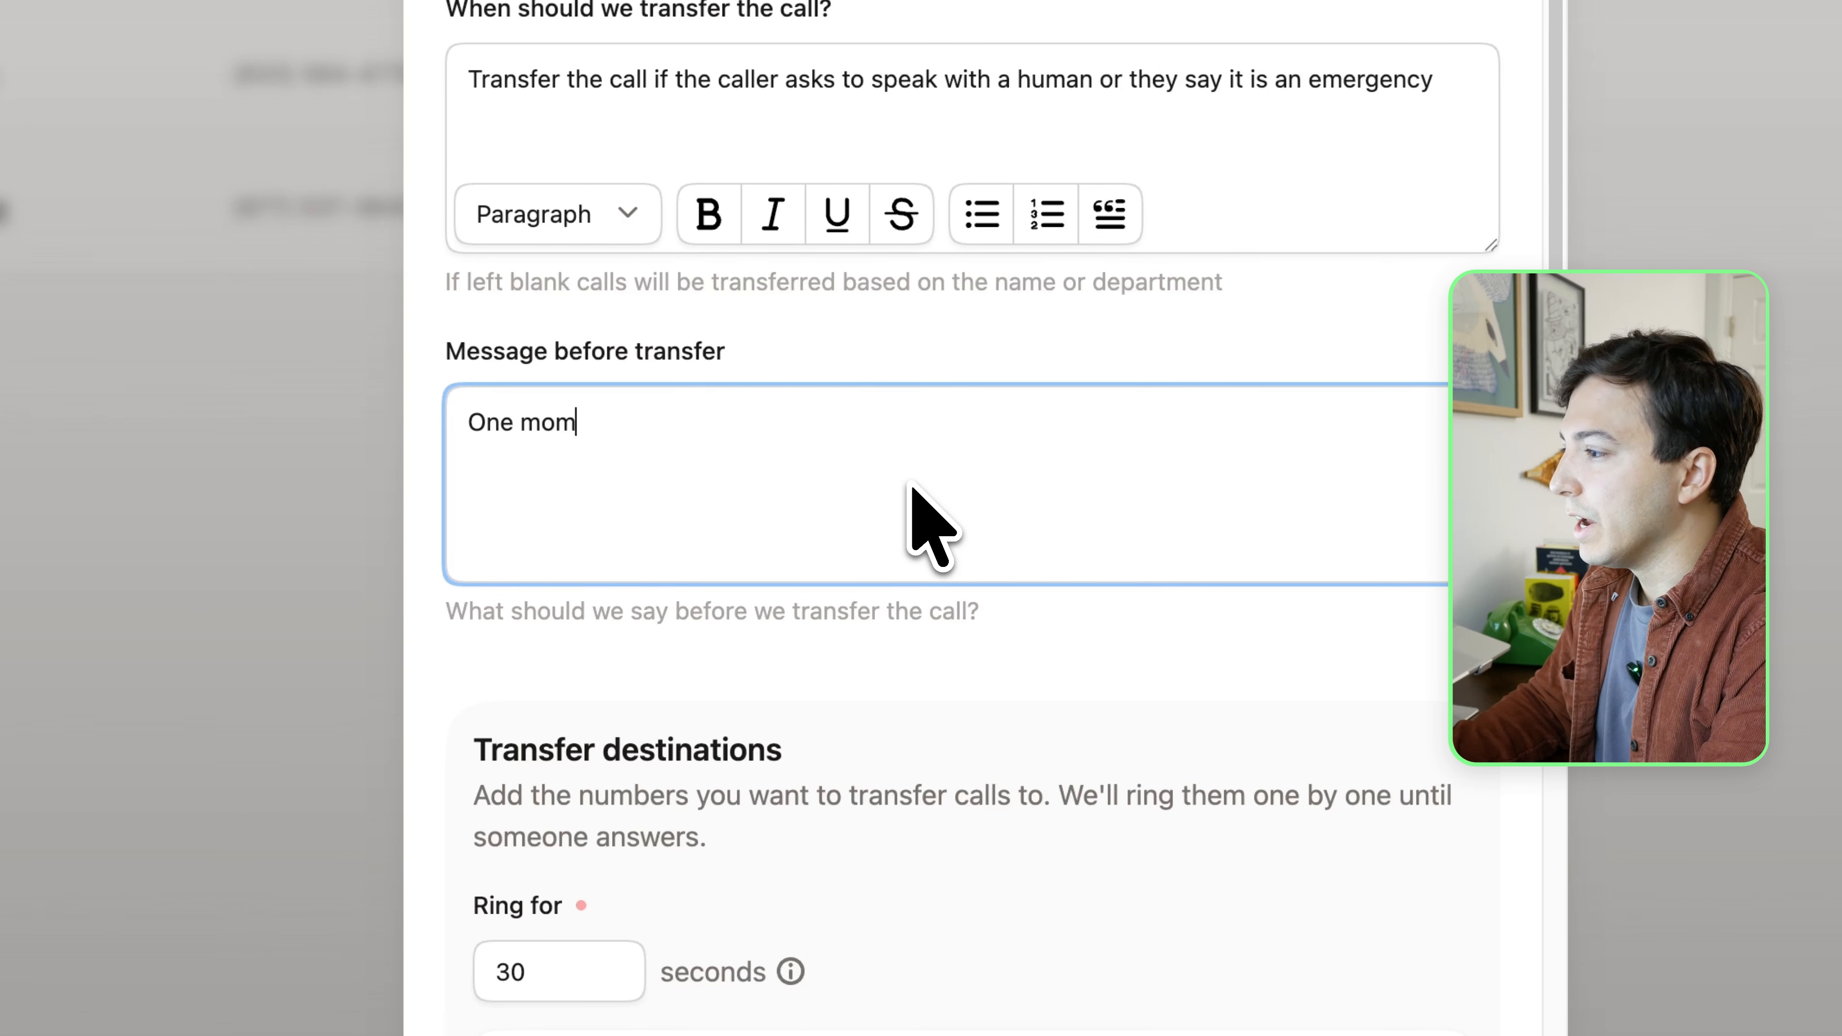
text(ent while I transfer you to )
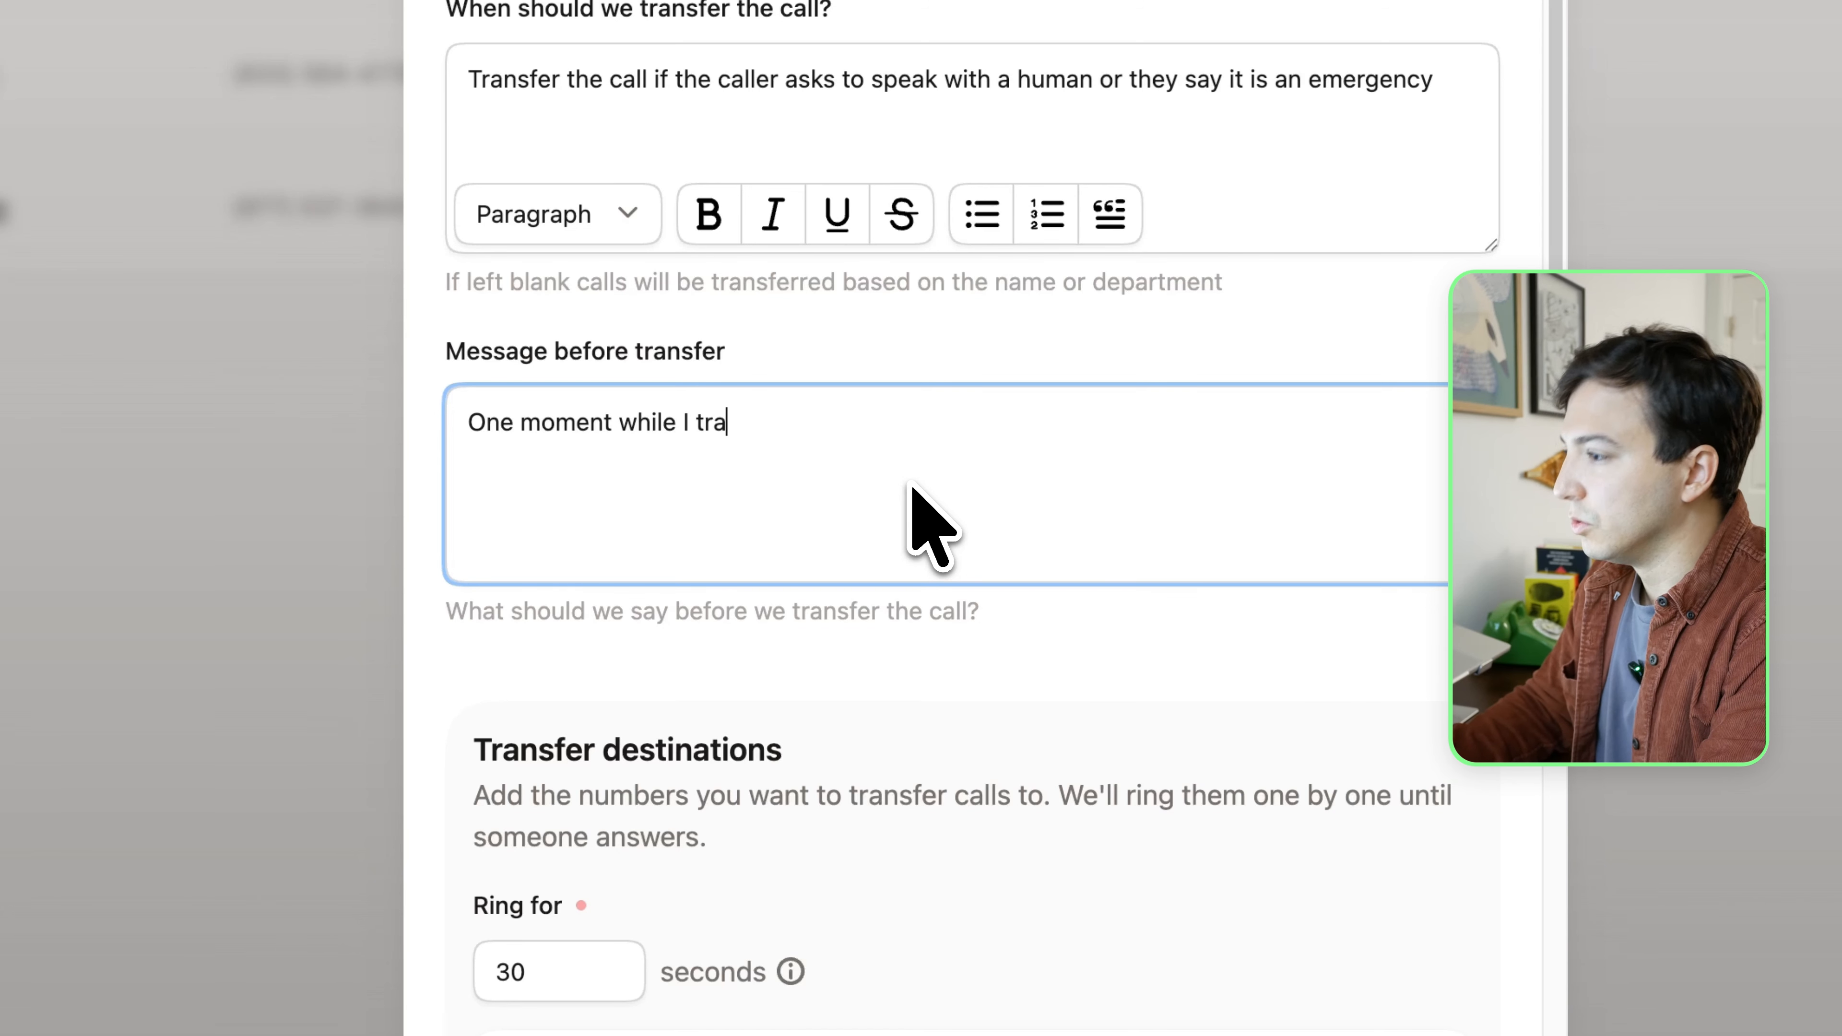
text(a person)
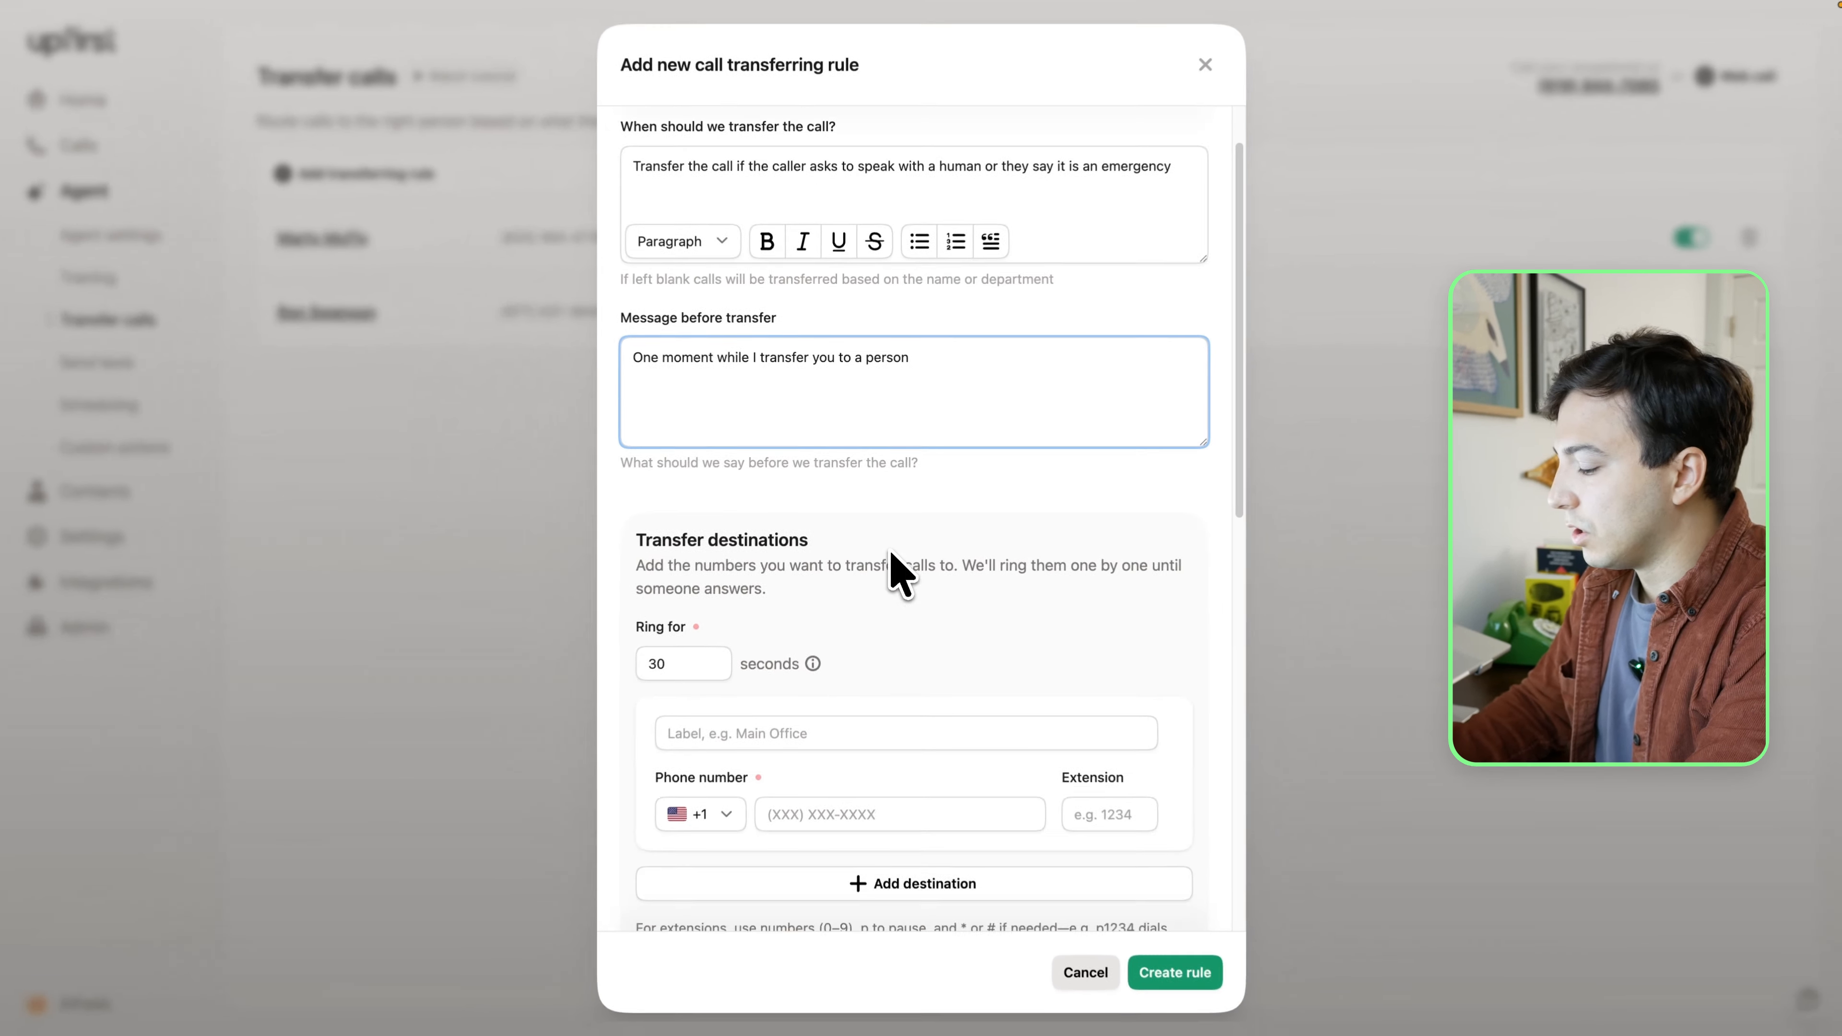
Enter the contact's phone number as the transfer destination
scroll(897, 653, down, 3)
click(900, 717)
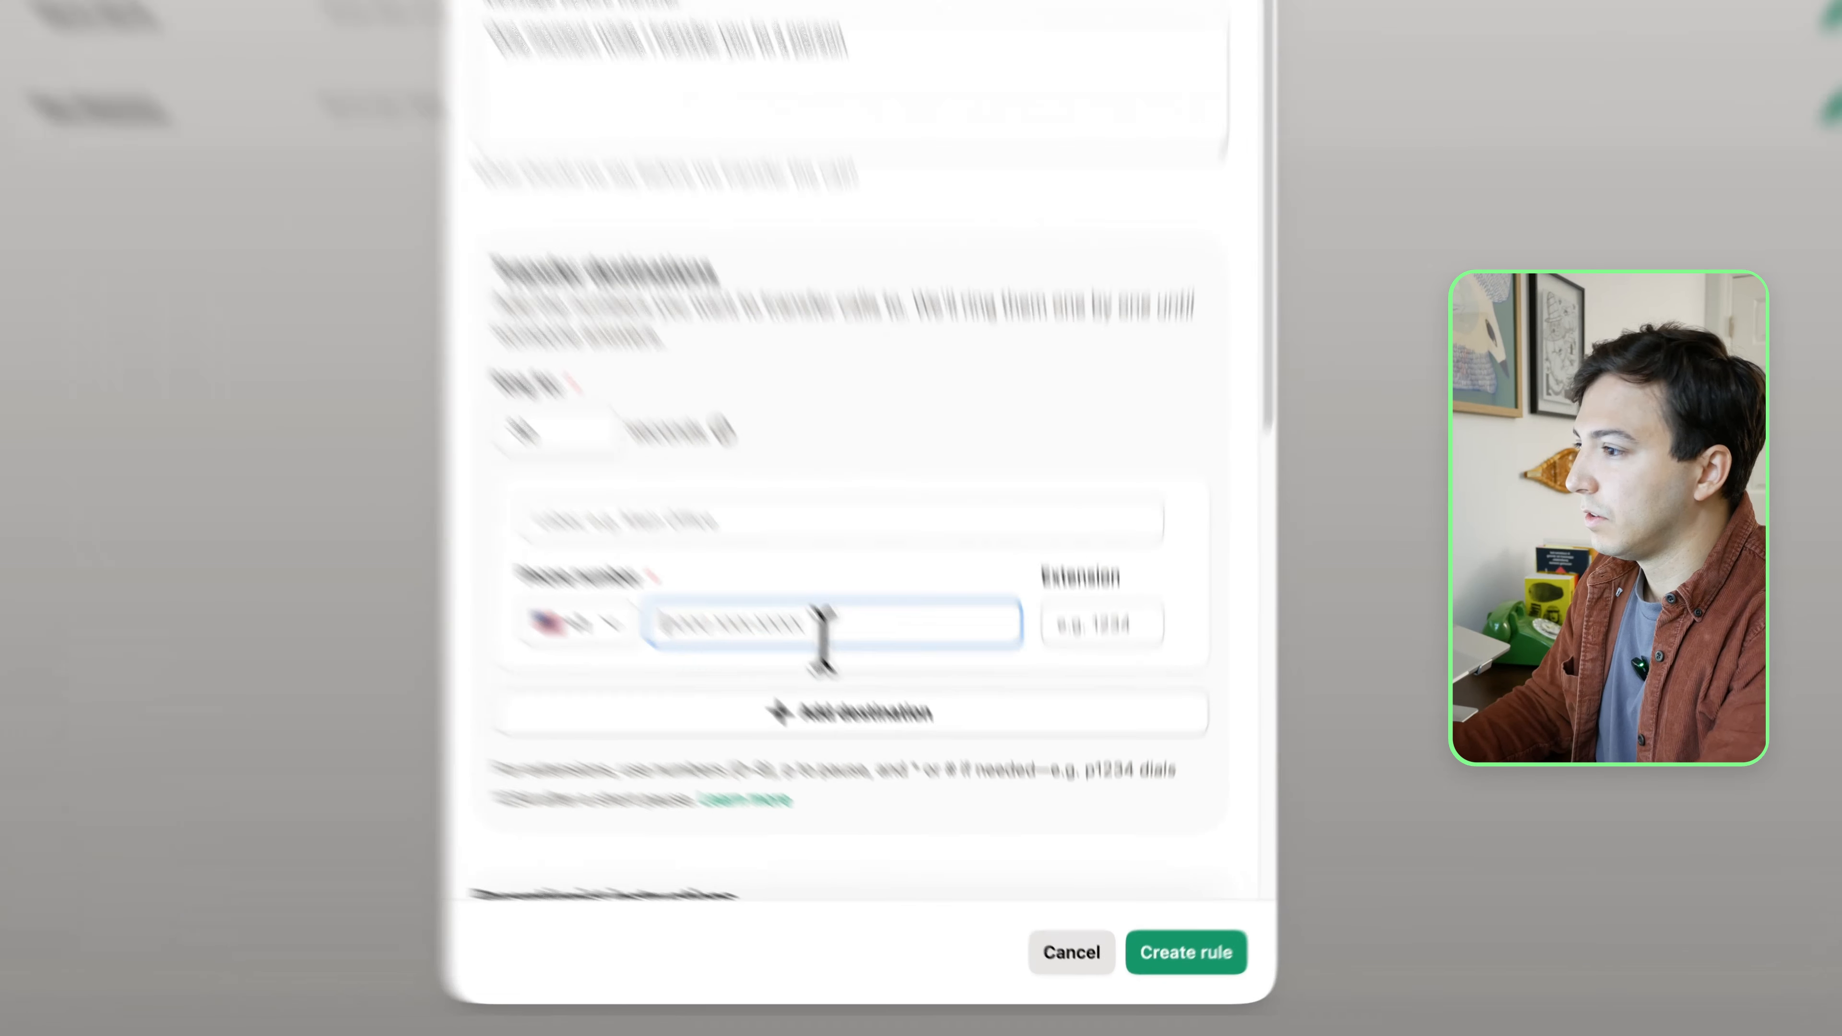
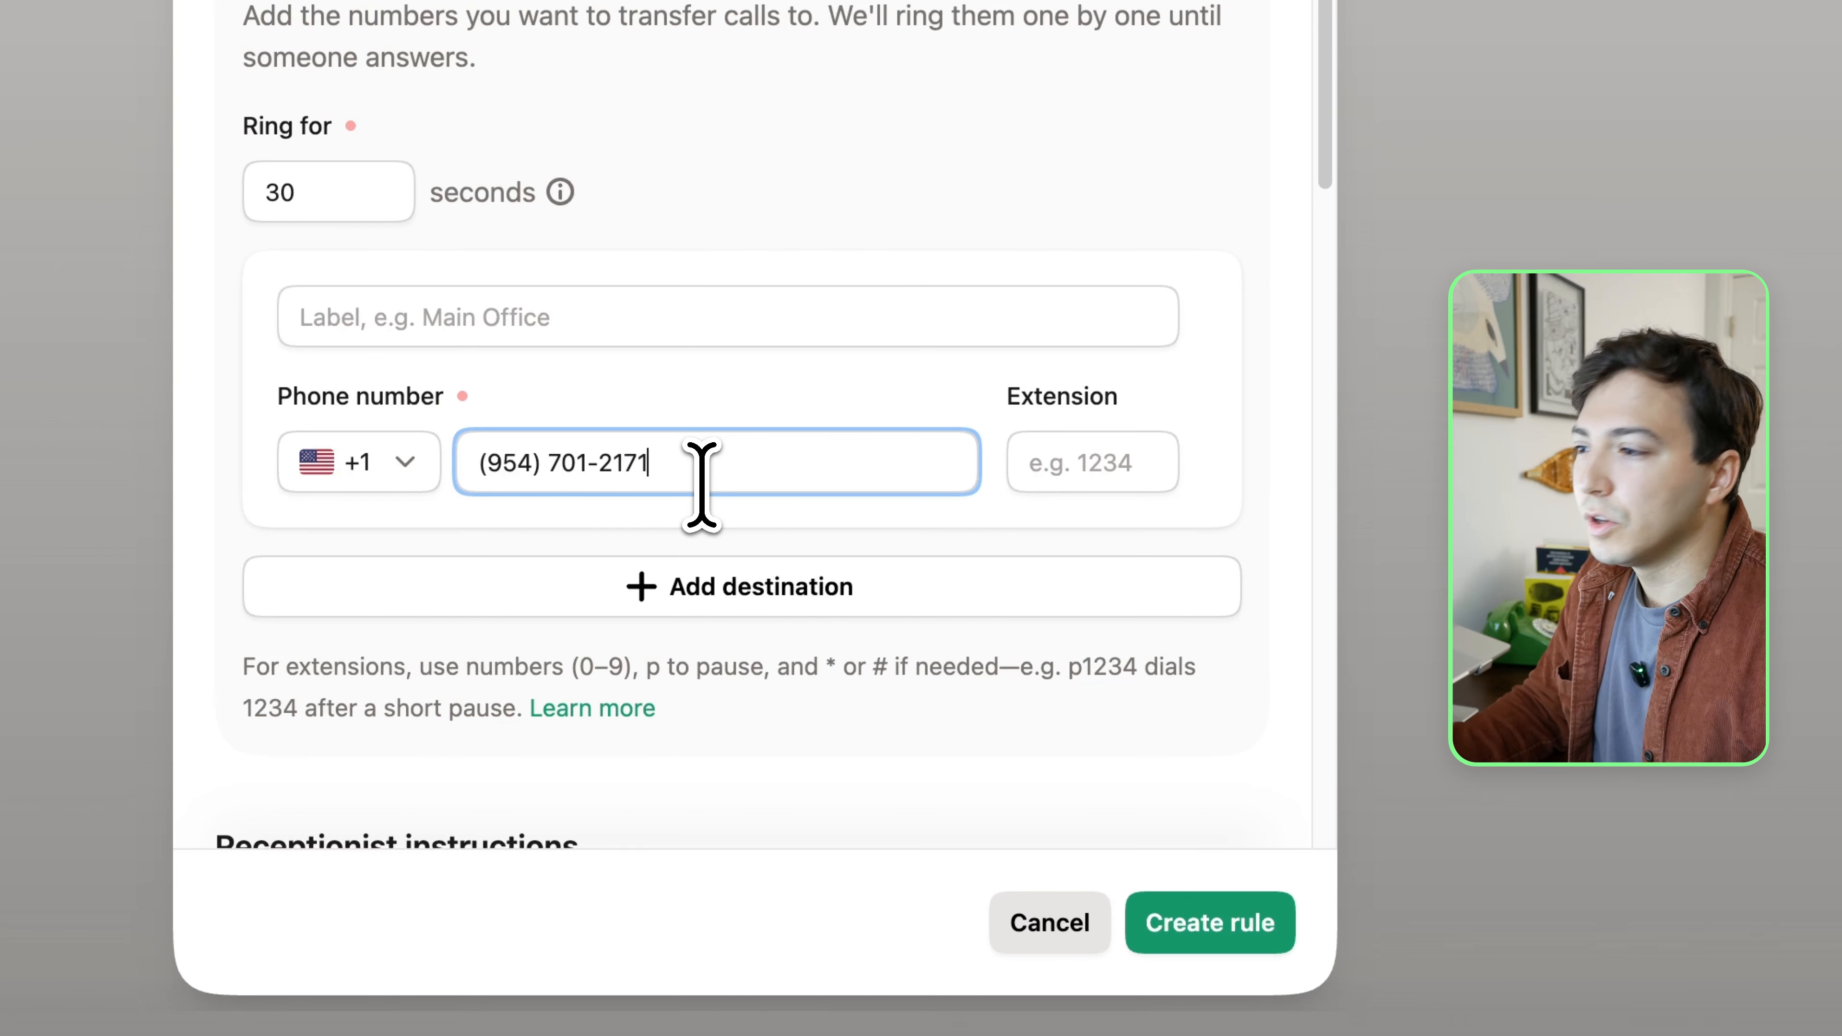
Add an empty second transfer destination and remove it again
click(736, 586)
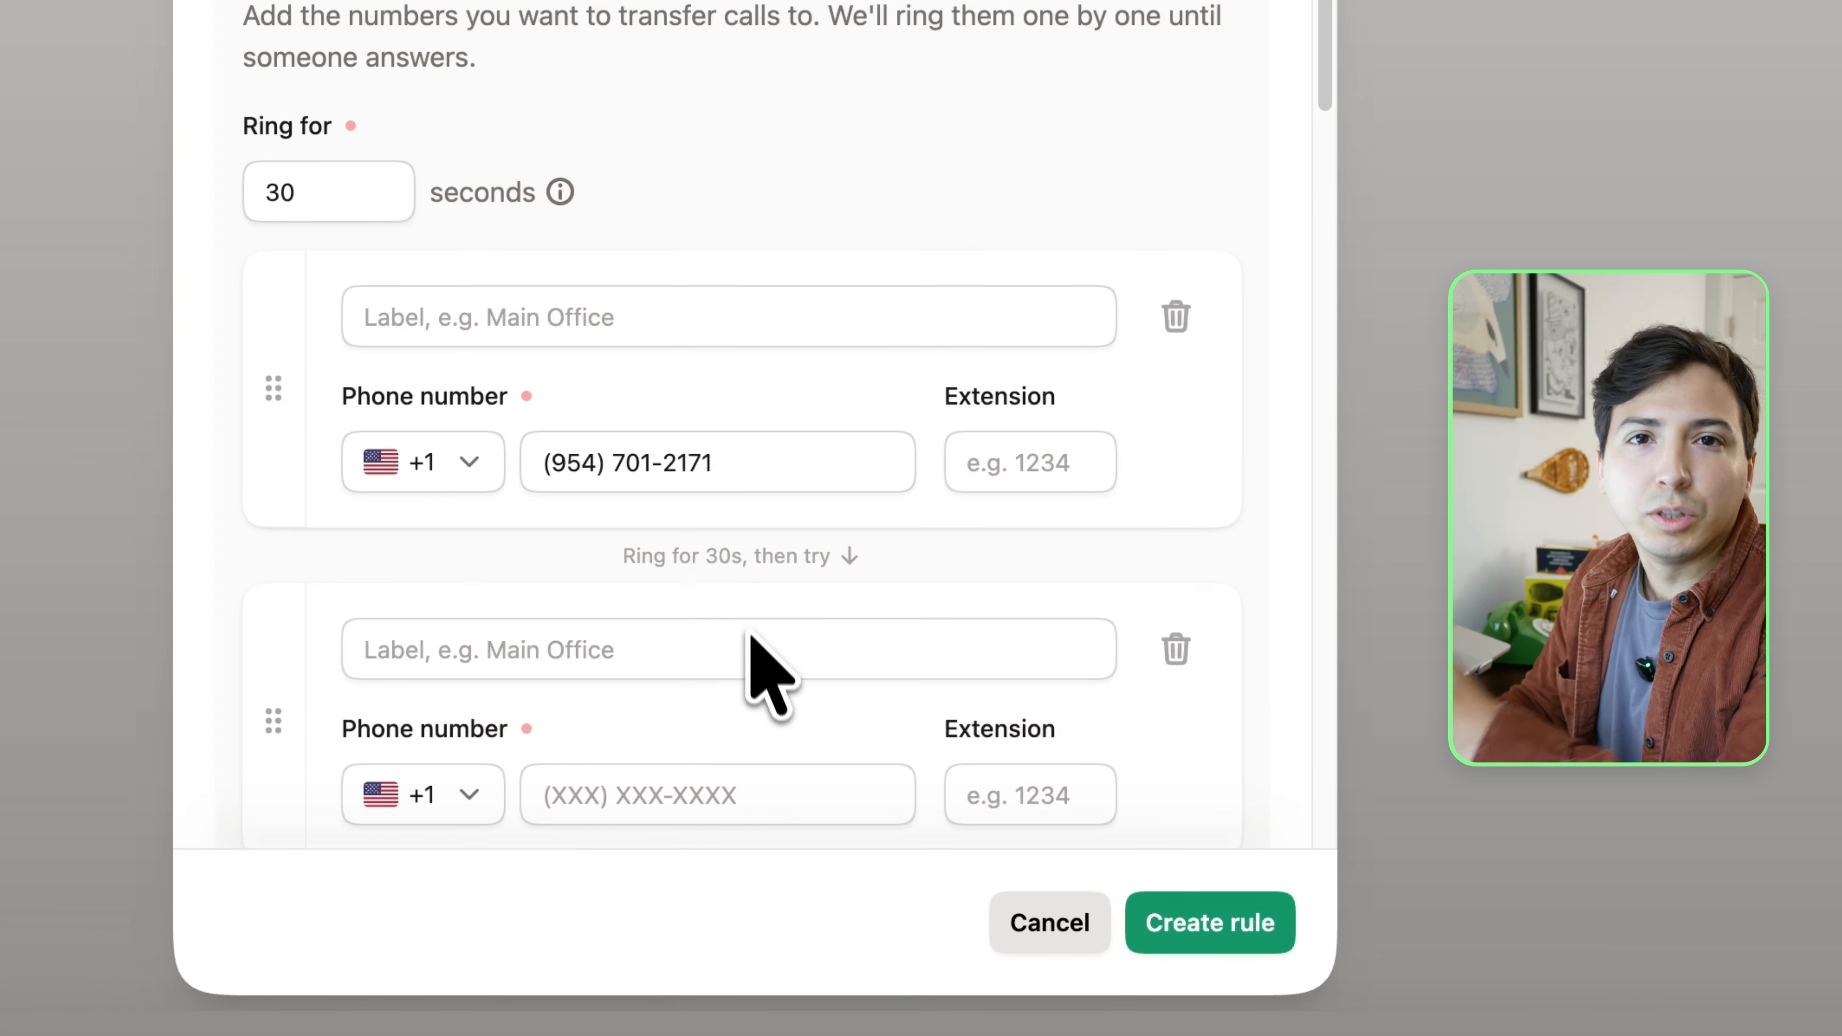
scroll(753, 653, down, 2)
scroll(753, 653, down, 1)
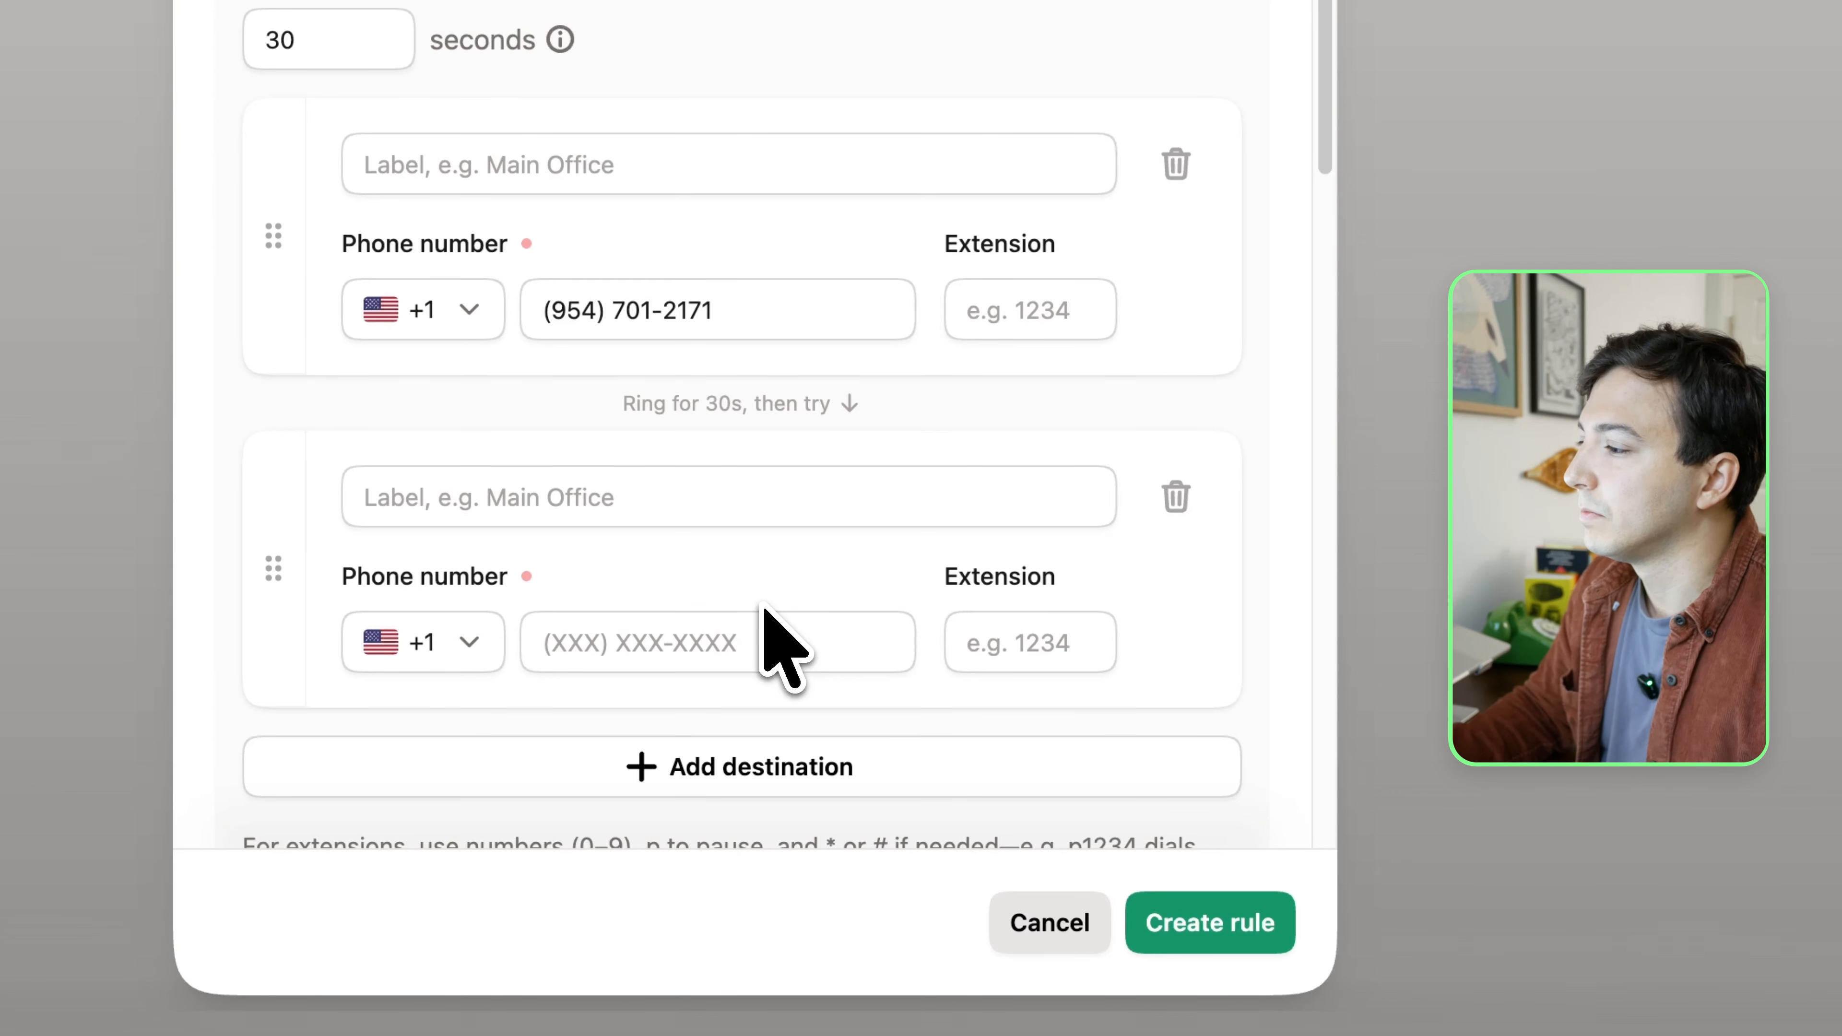
click(1176, 500)
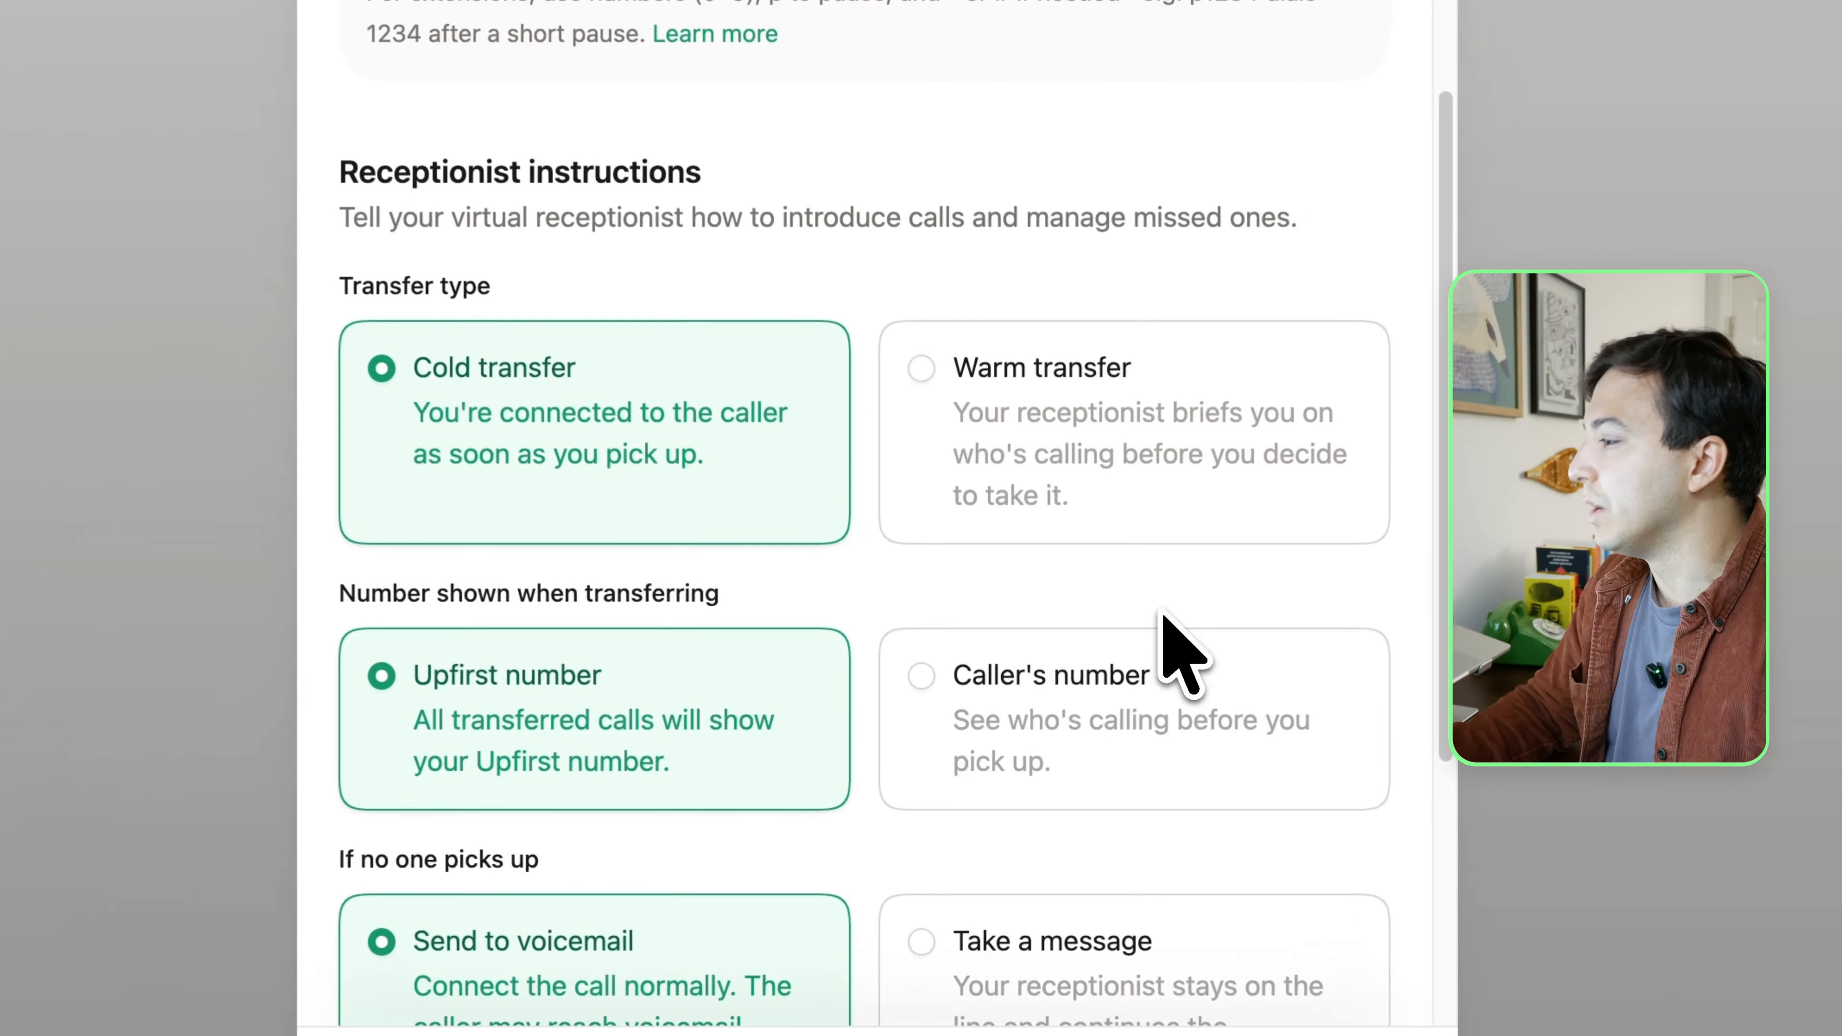
Try the Warm transfer and Caller's number options, switching each back to Cold transfer and Upfirst number
click(1139, 519)
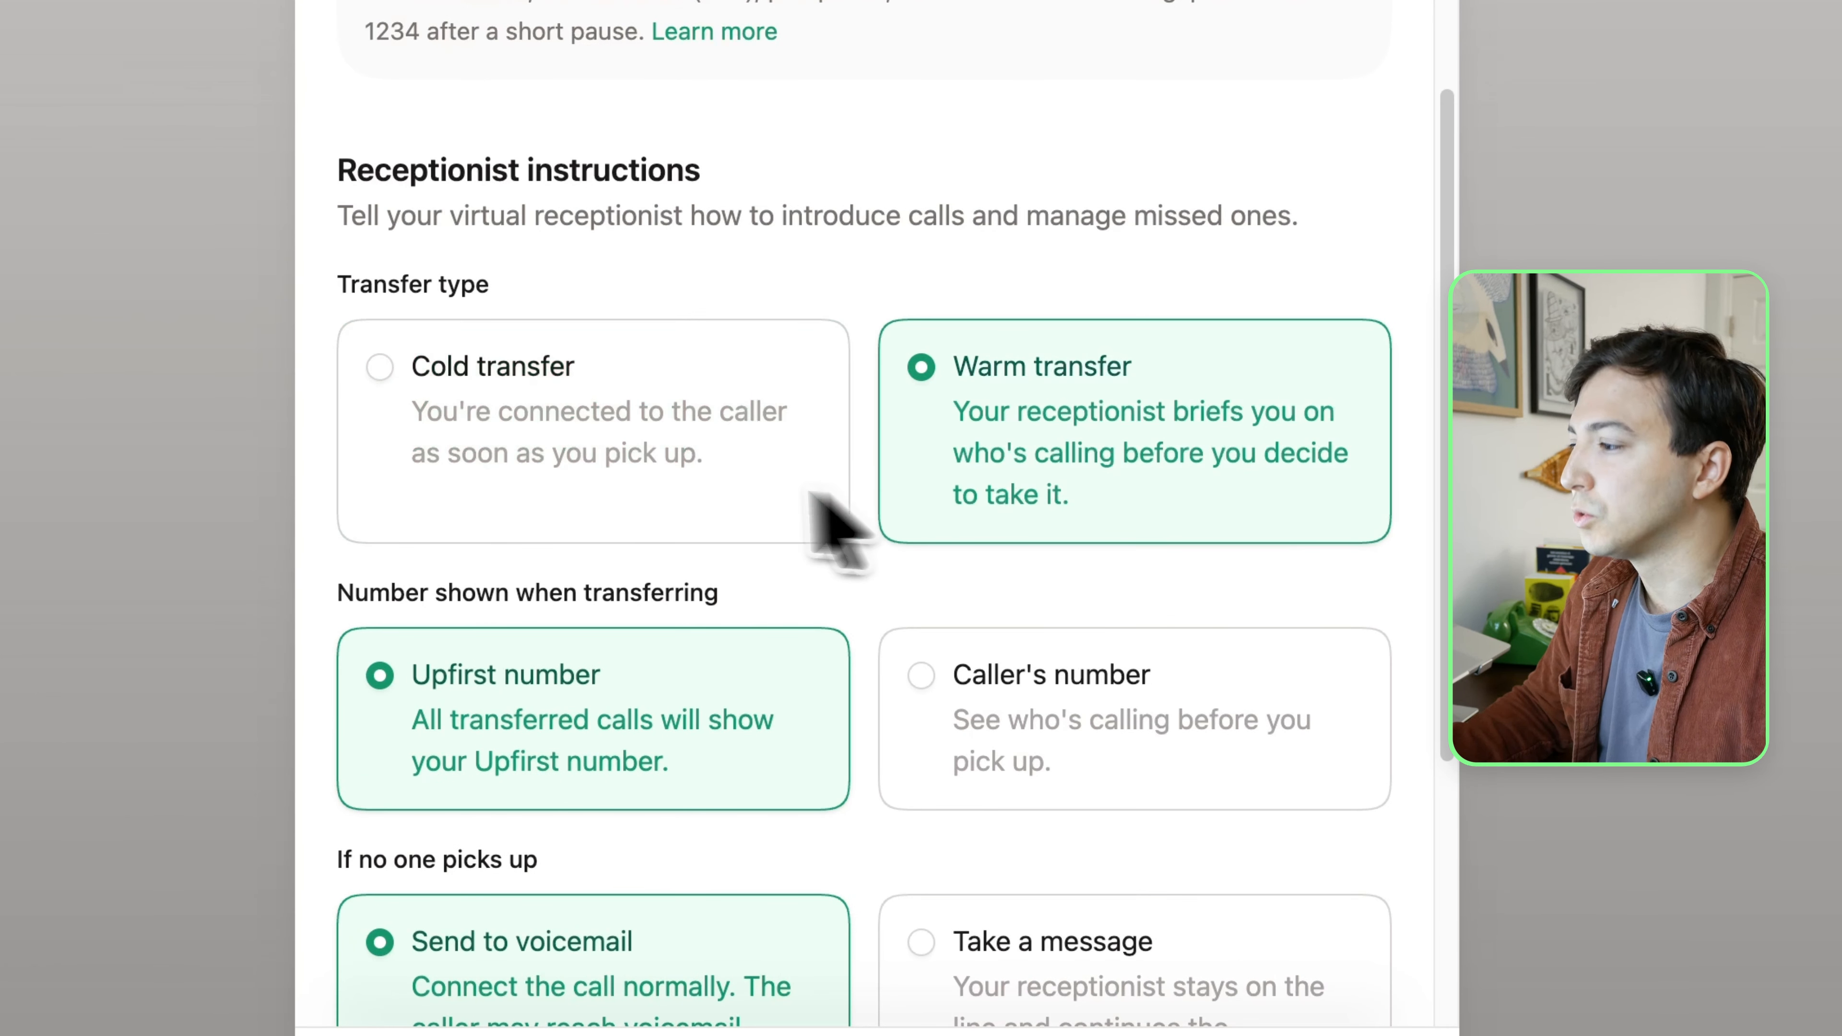
click(694, 482)
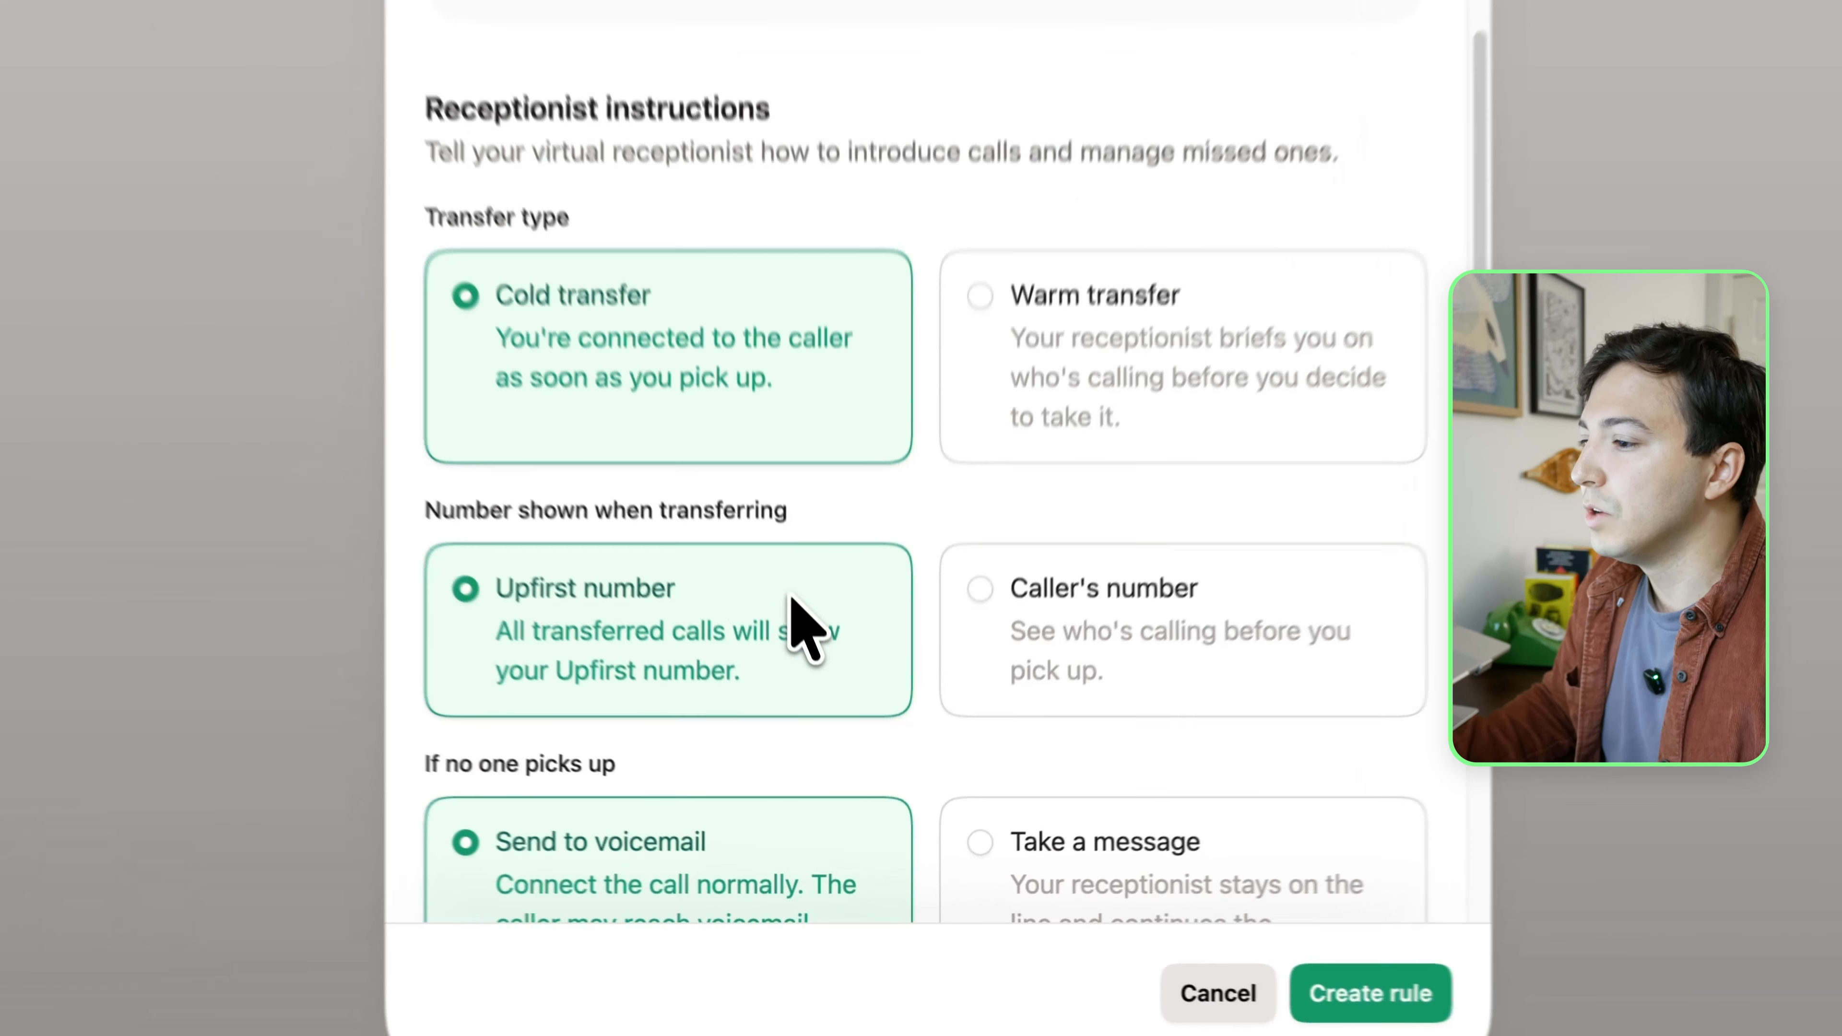
click(1062, 581)
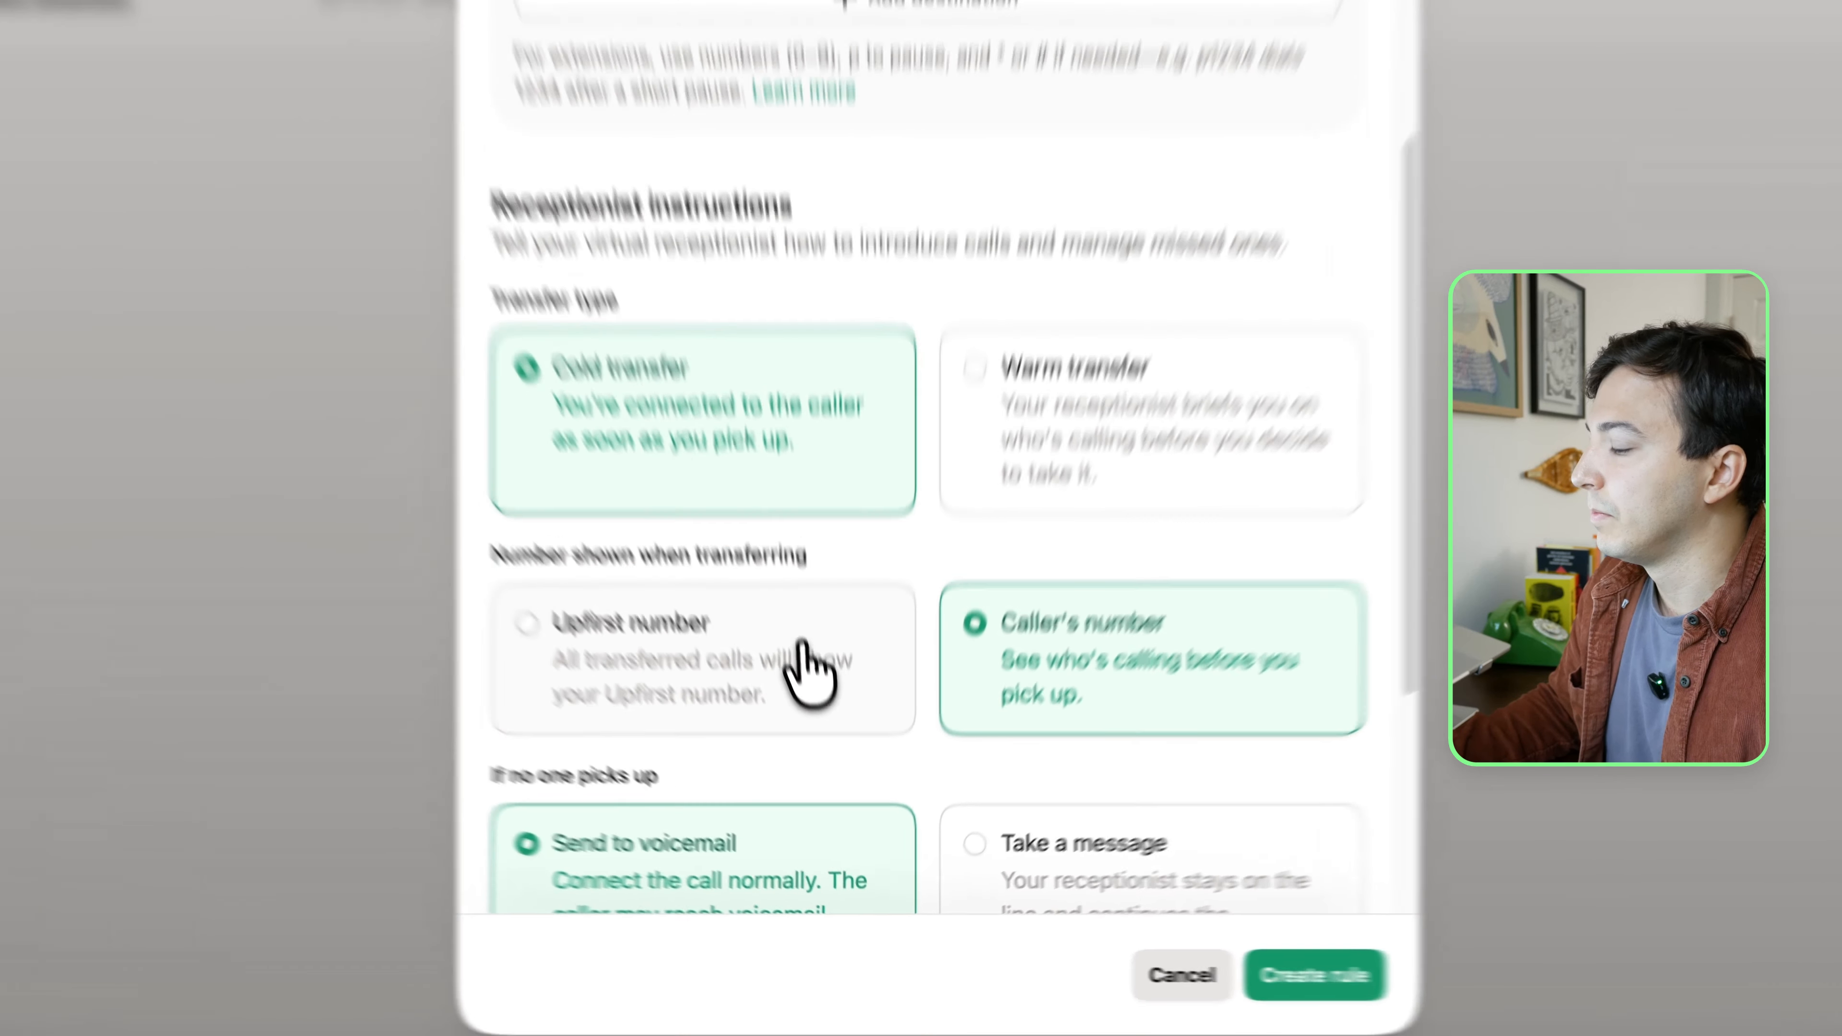
click(817, 751)
Choose Take a message as the handling for calls when no one picks up
scroll(824, 754, down, 2)
scroll(781, 580, down, 4)
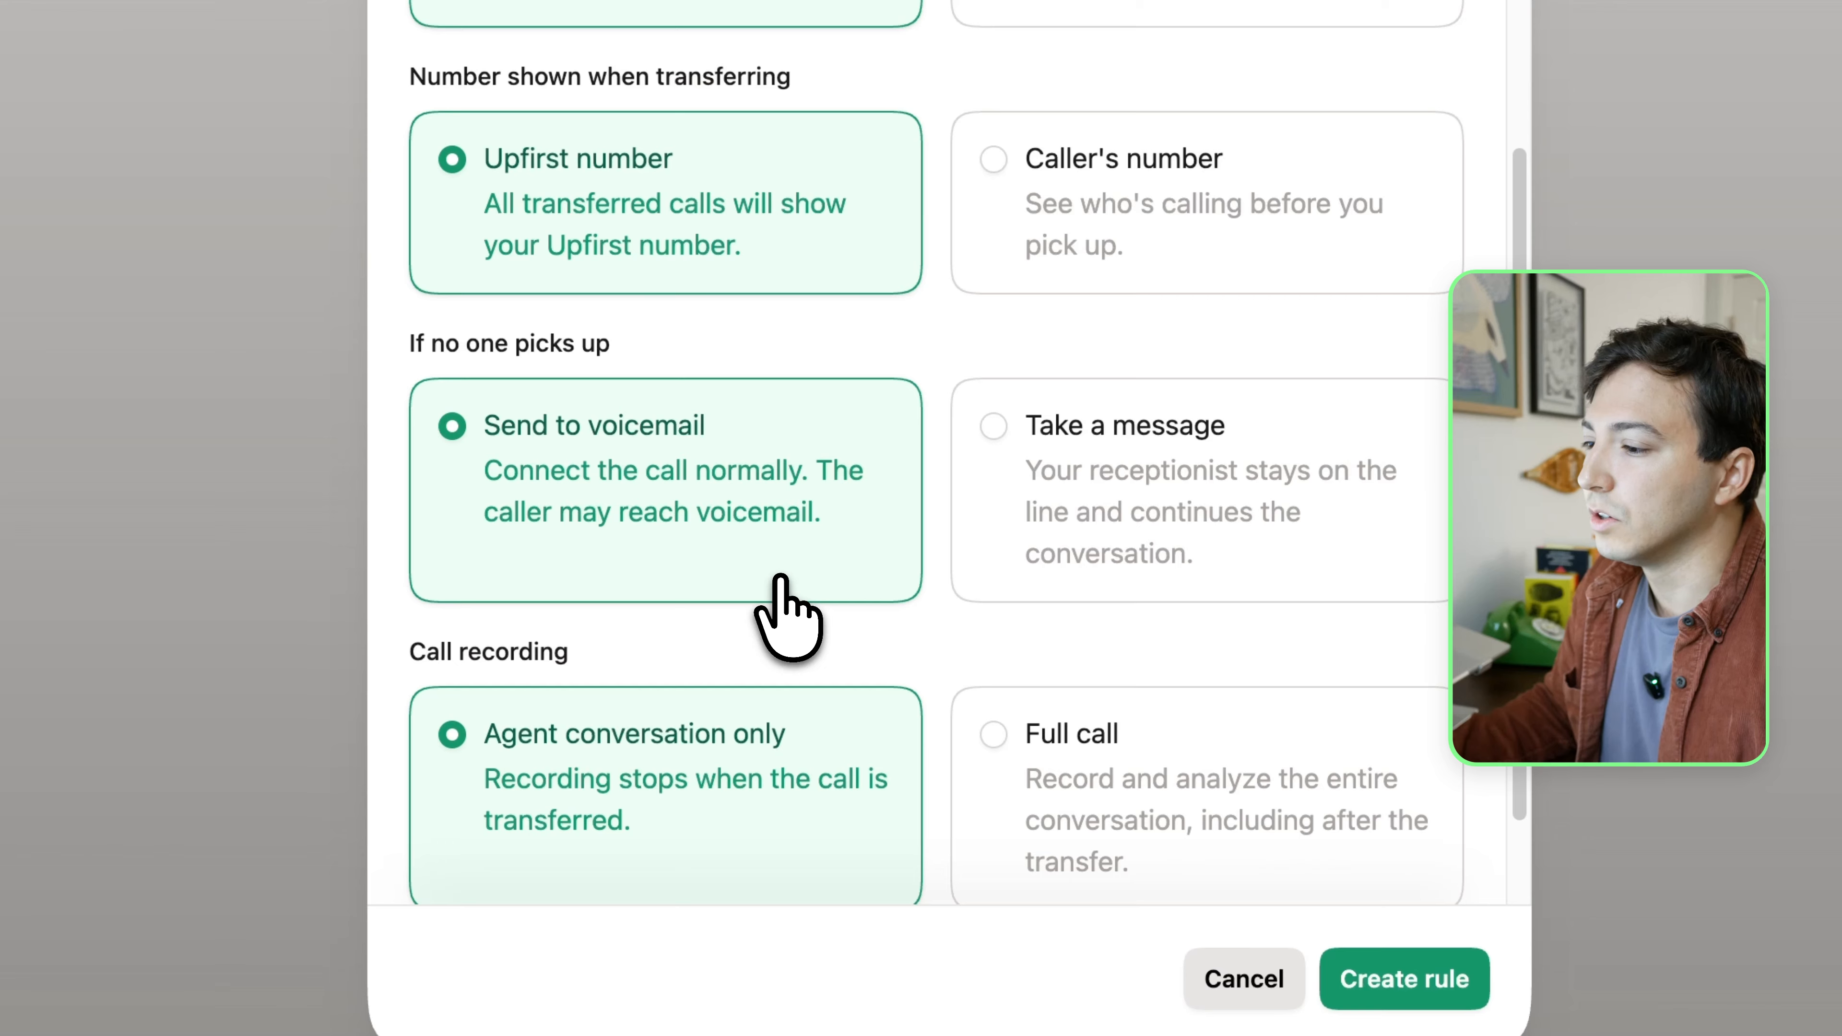
click(1055, 541)
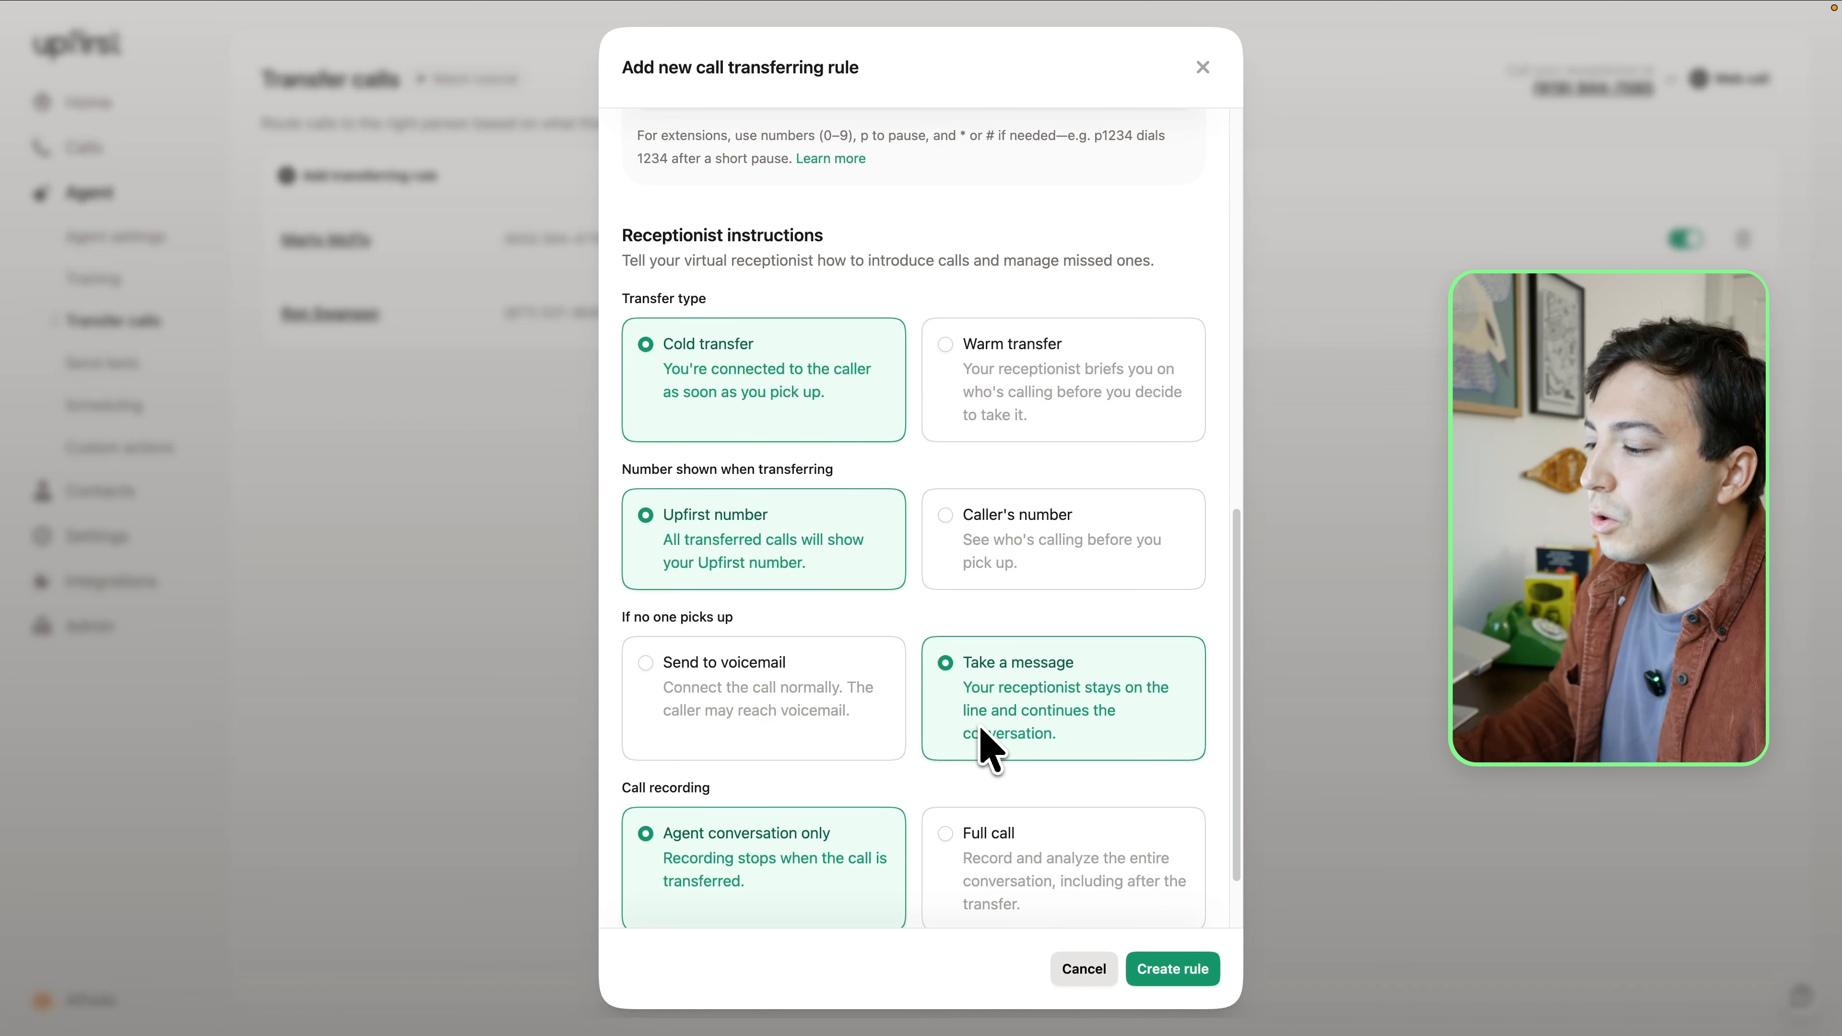
Try the Full call recording option and switch back to Agent conversation only
scroll(937, 799, down, 2)
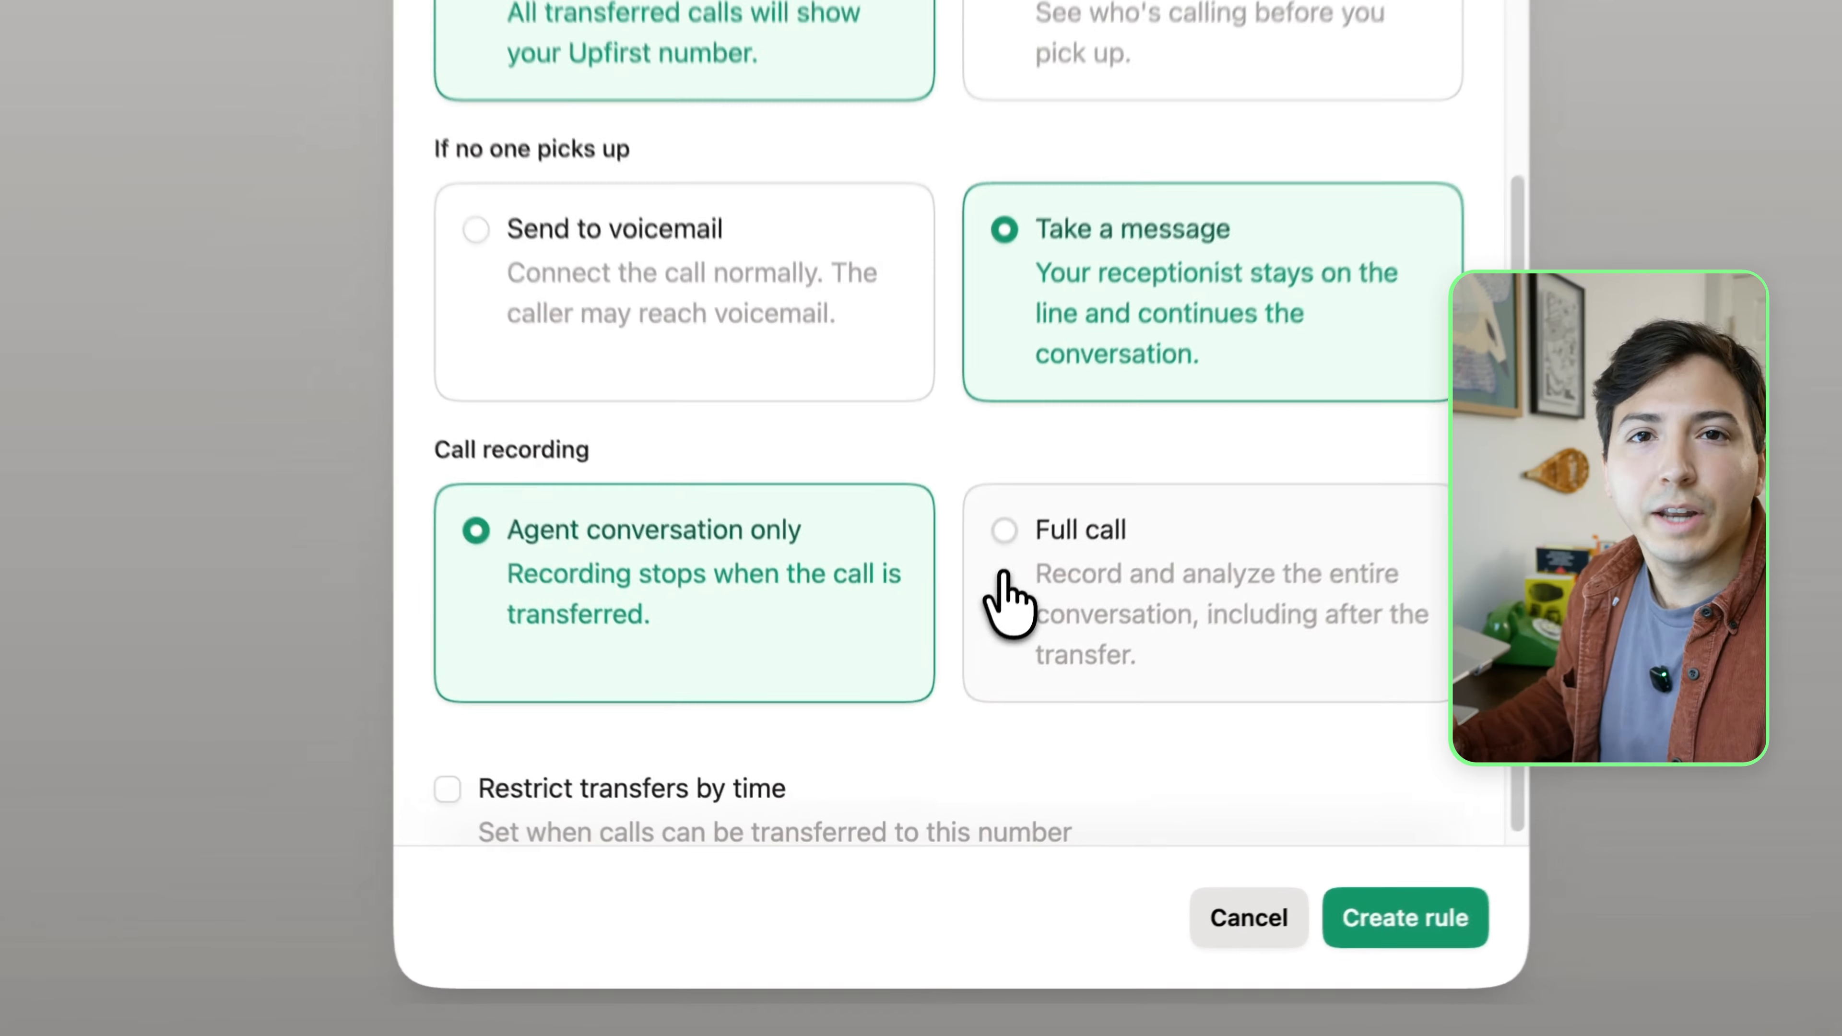
click(944, 783)
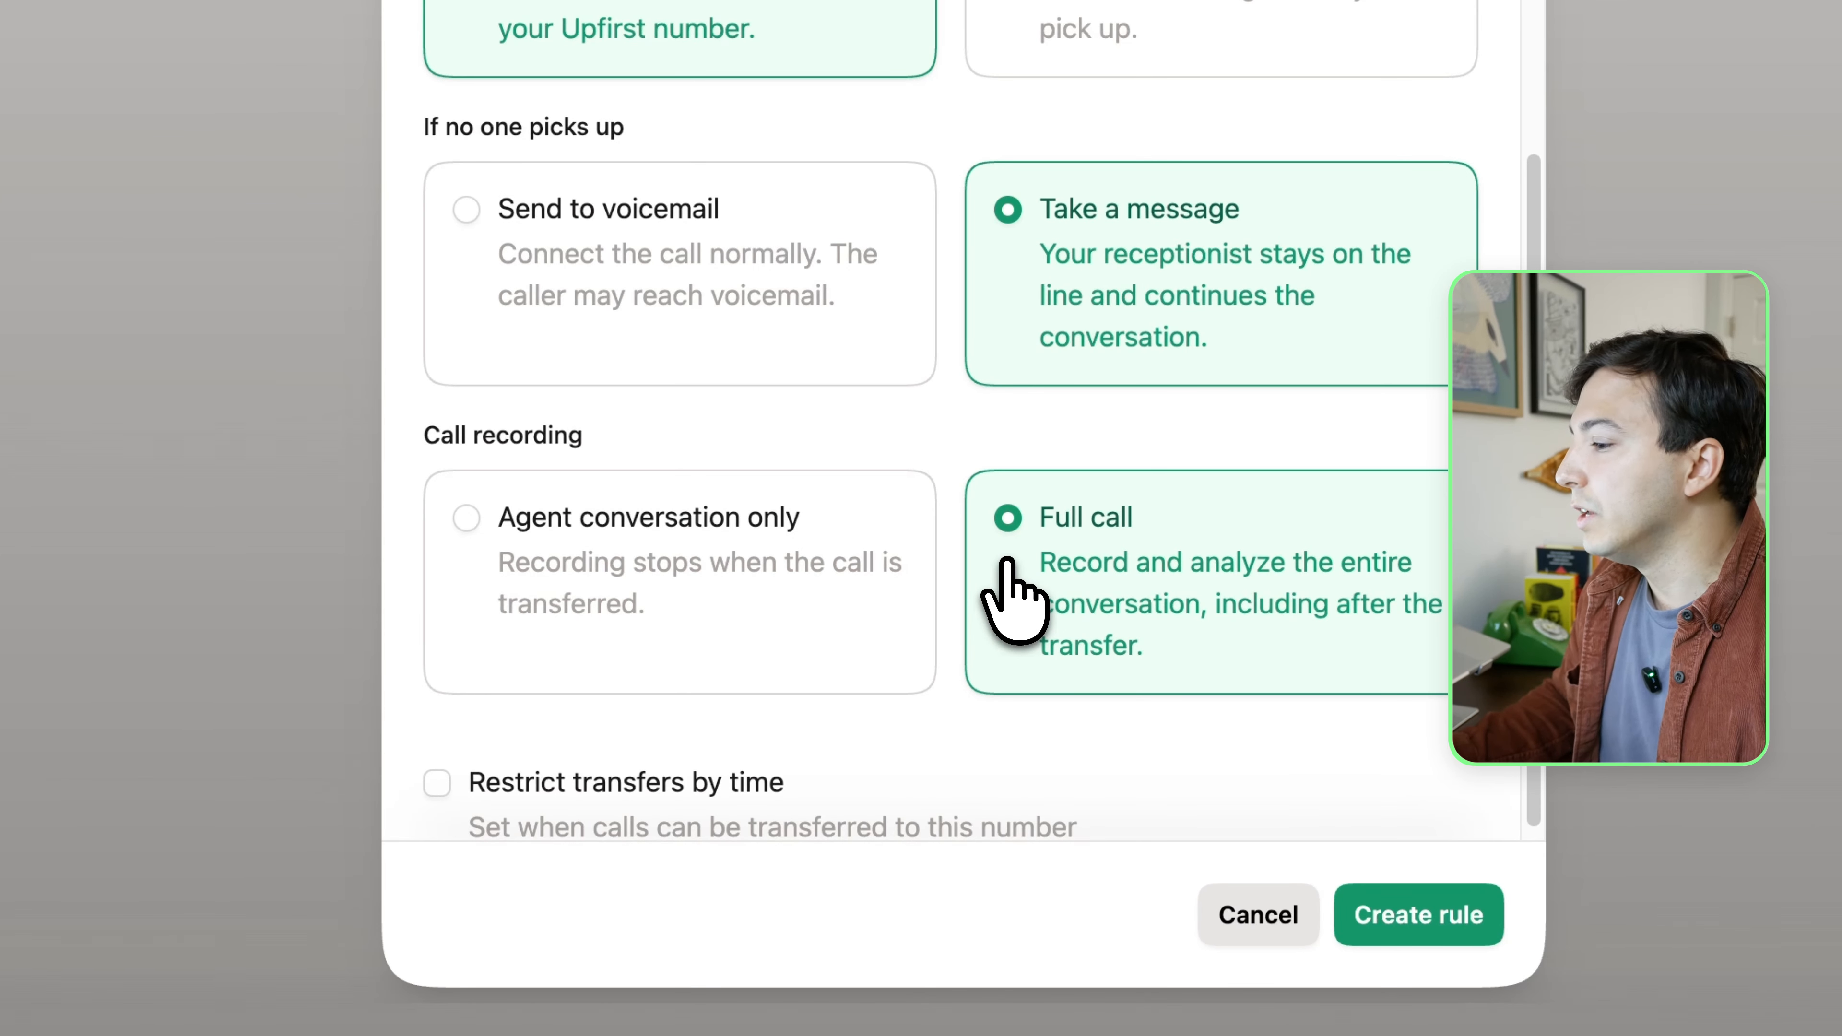
click(827, 580)
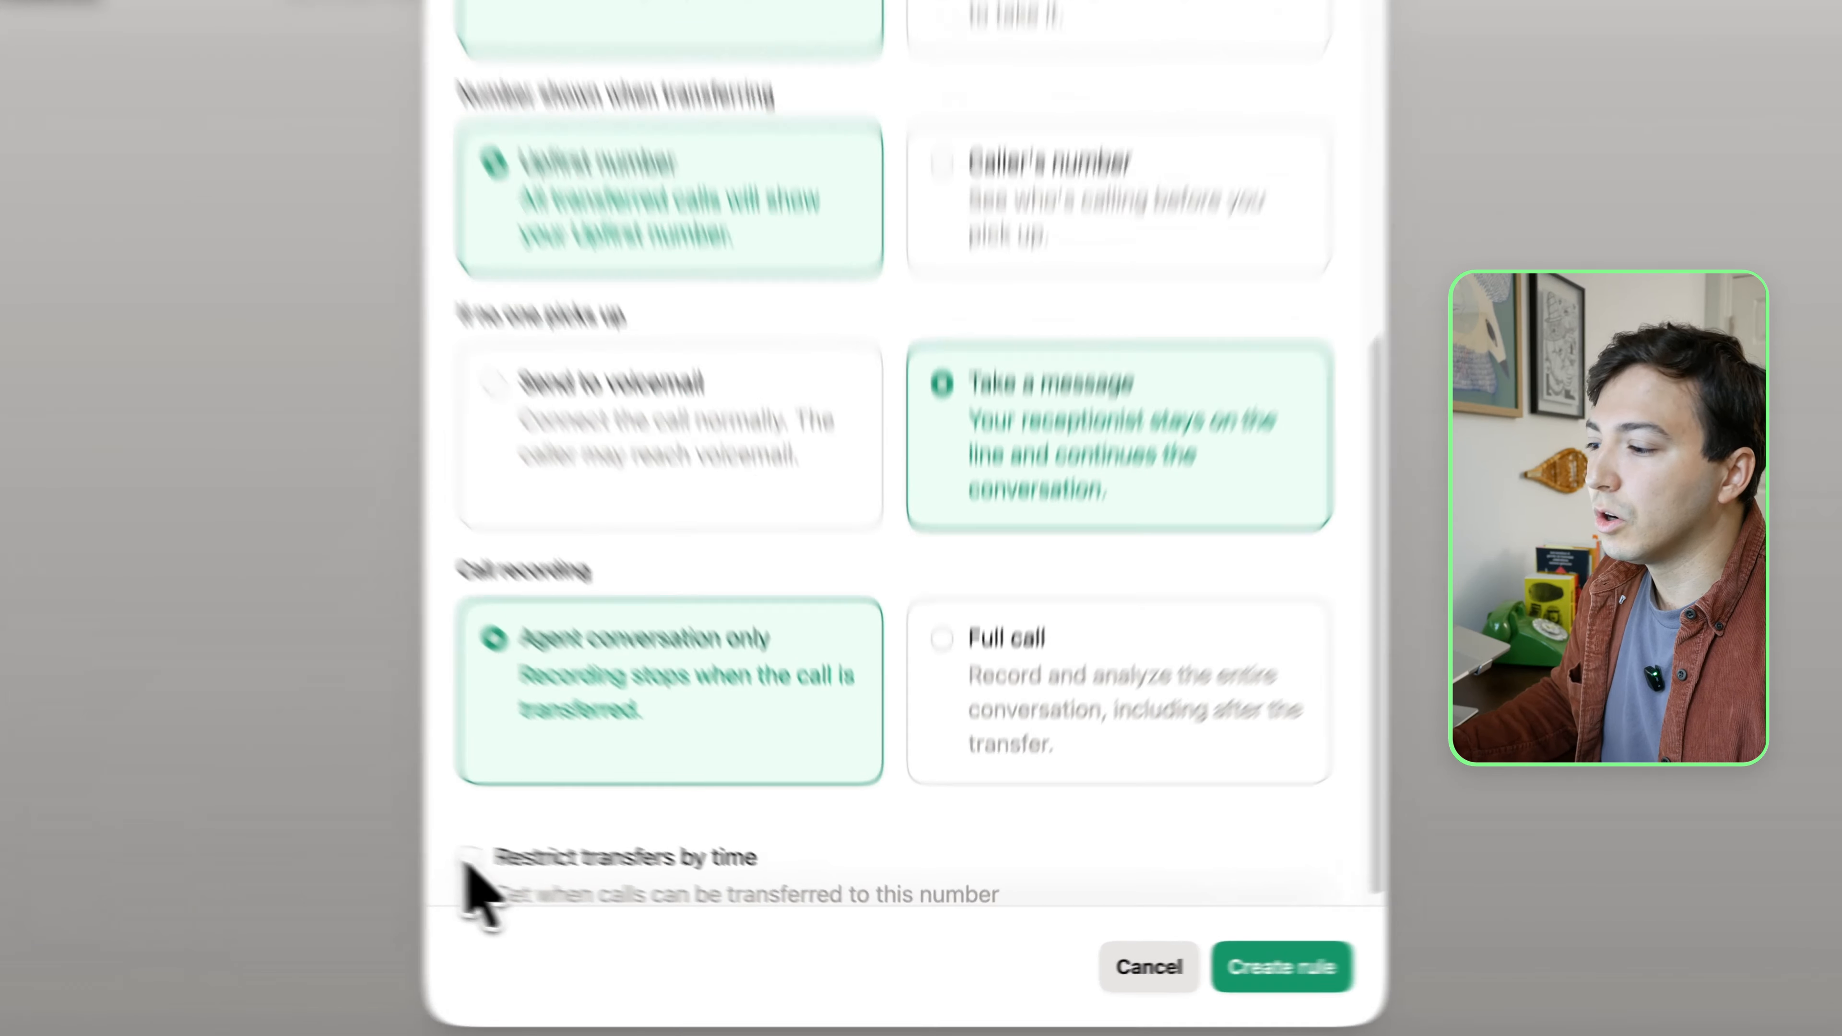
Restrict transfers by time, disable Saturday and Sunday, and create the rule
click(629, 896)
scroll(368, 849, down, 4)
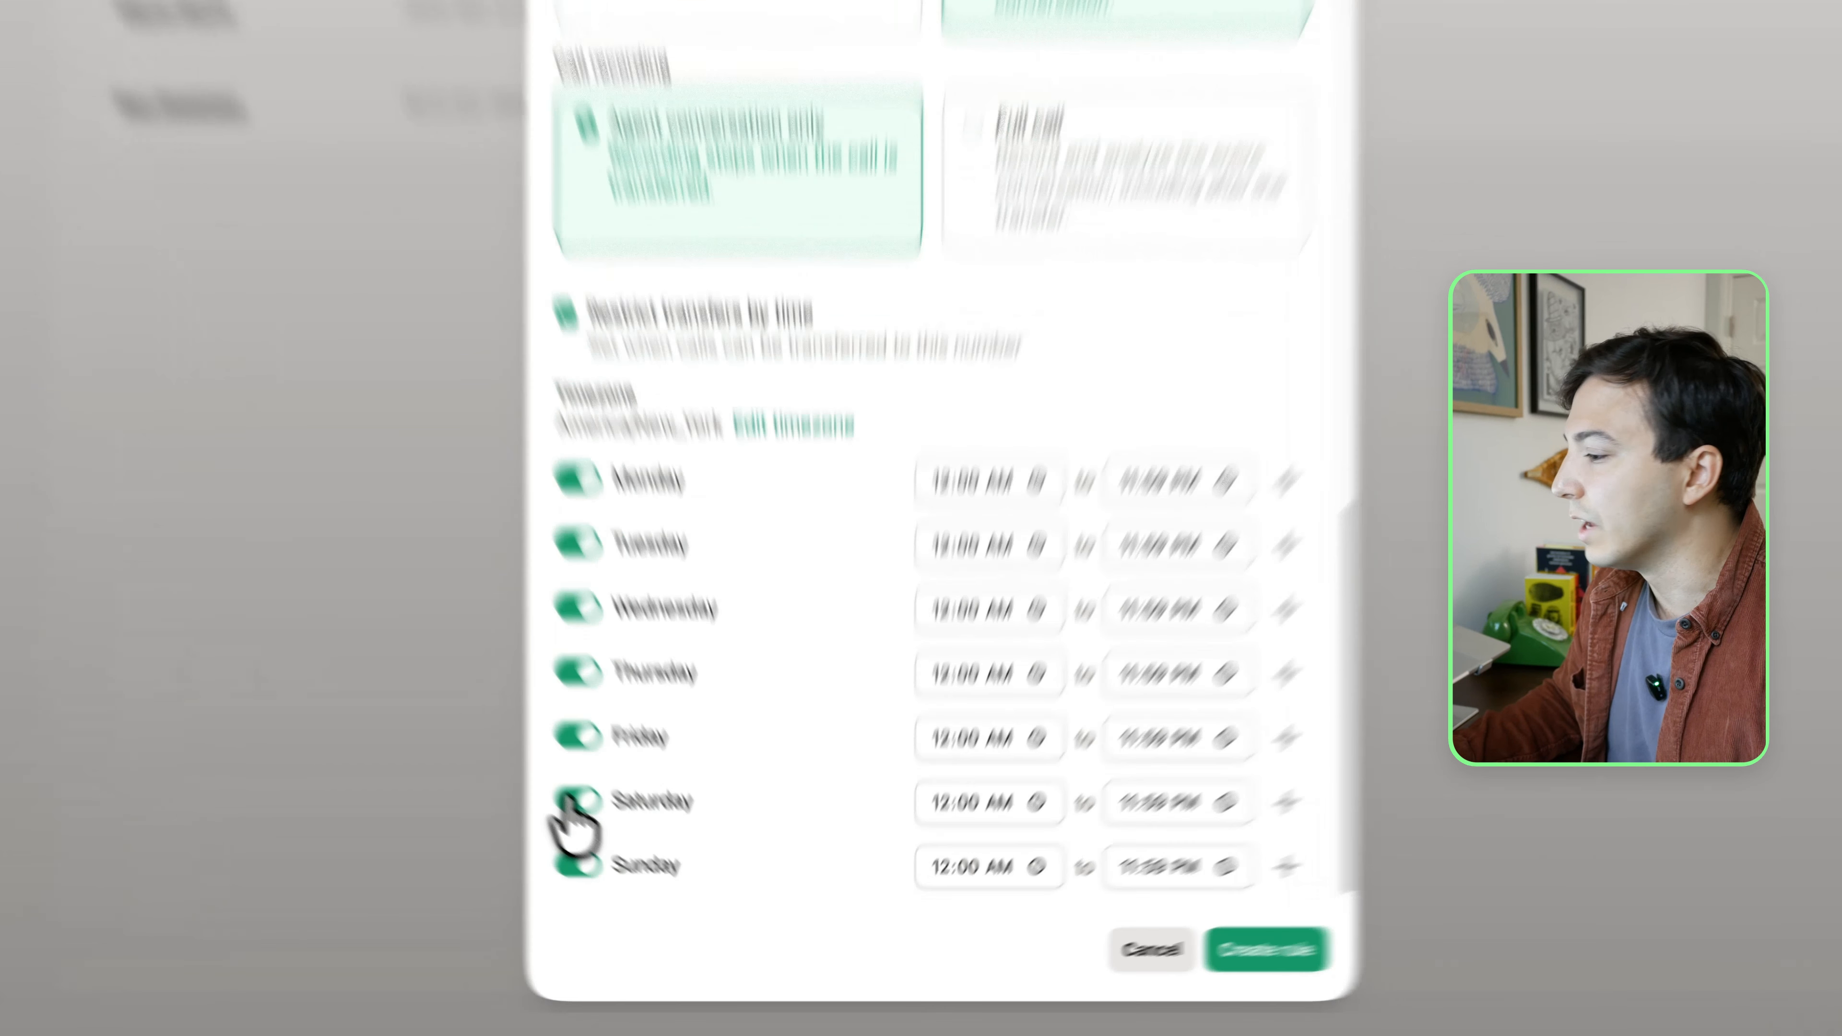
click(638, 854)
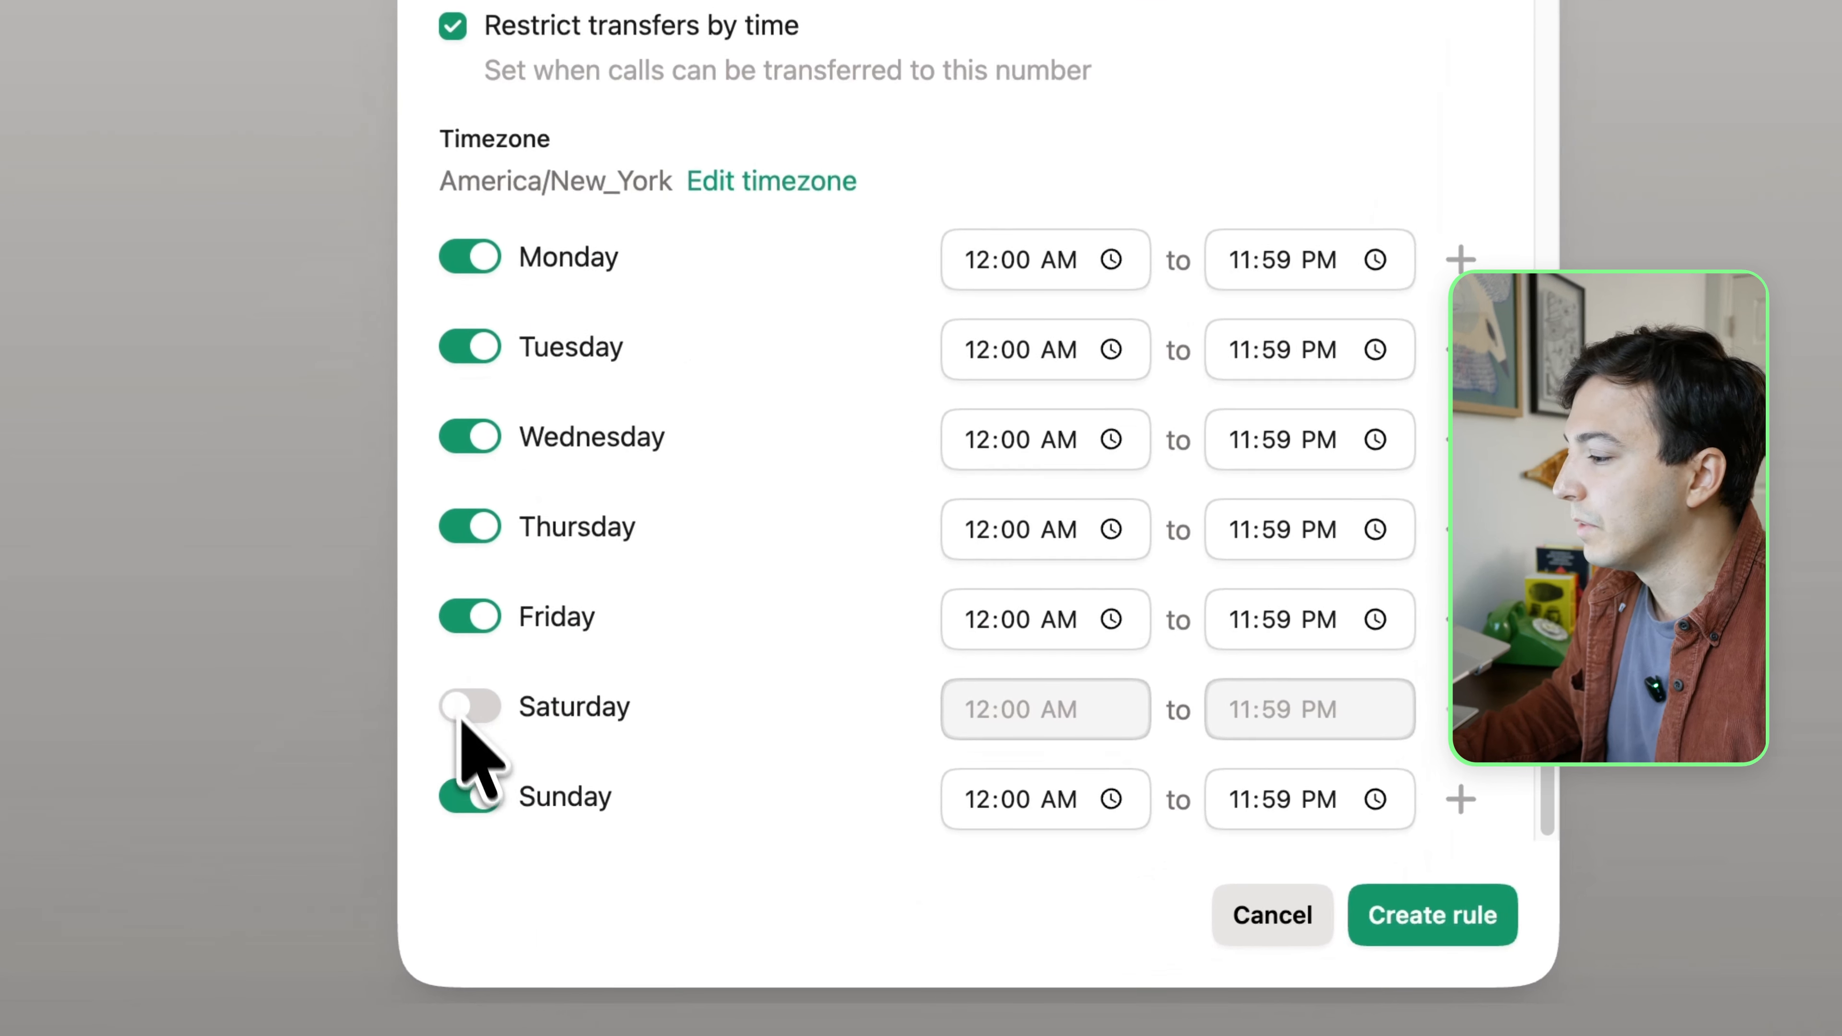
click(476, 797)
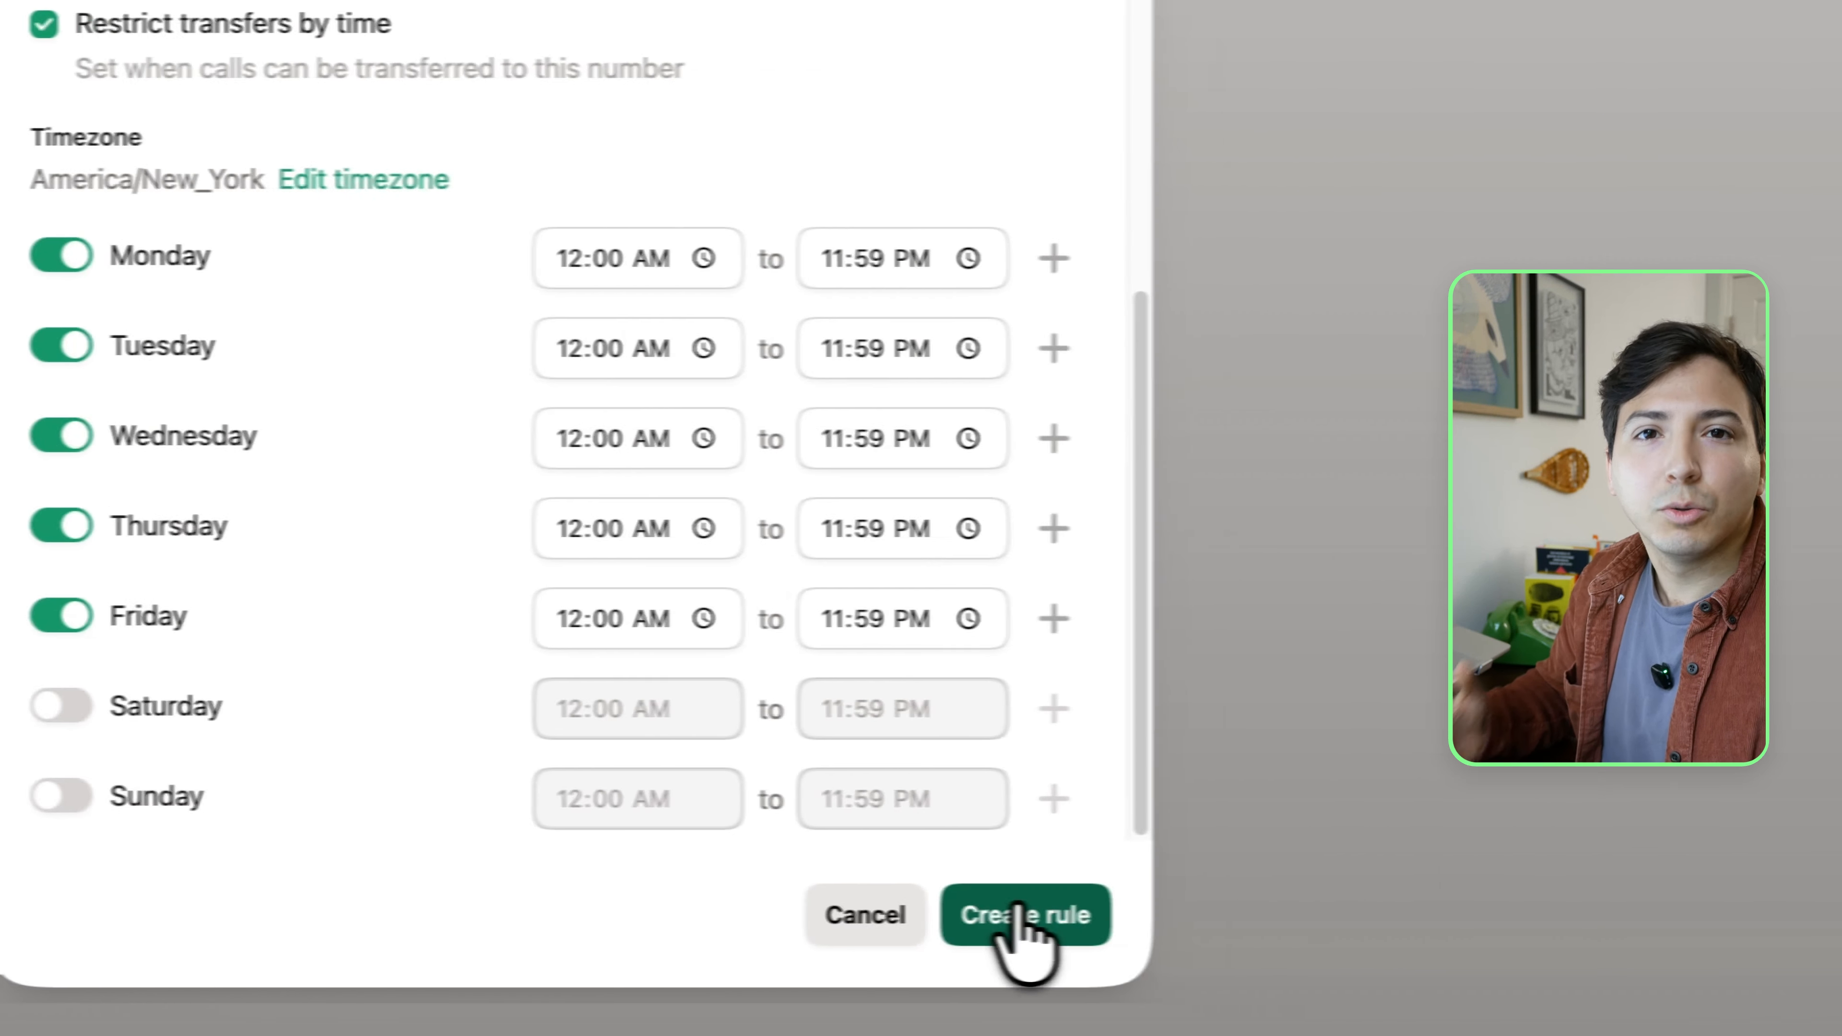
click(1019, 916)
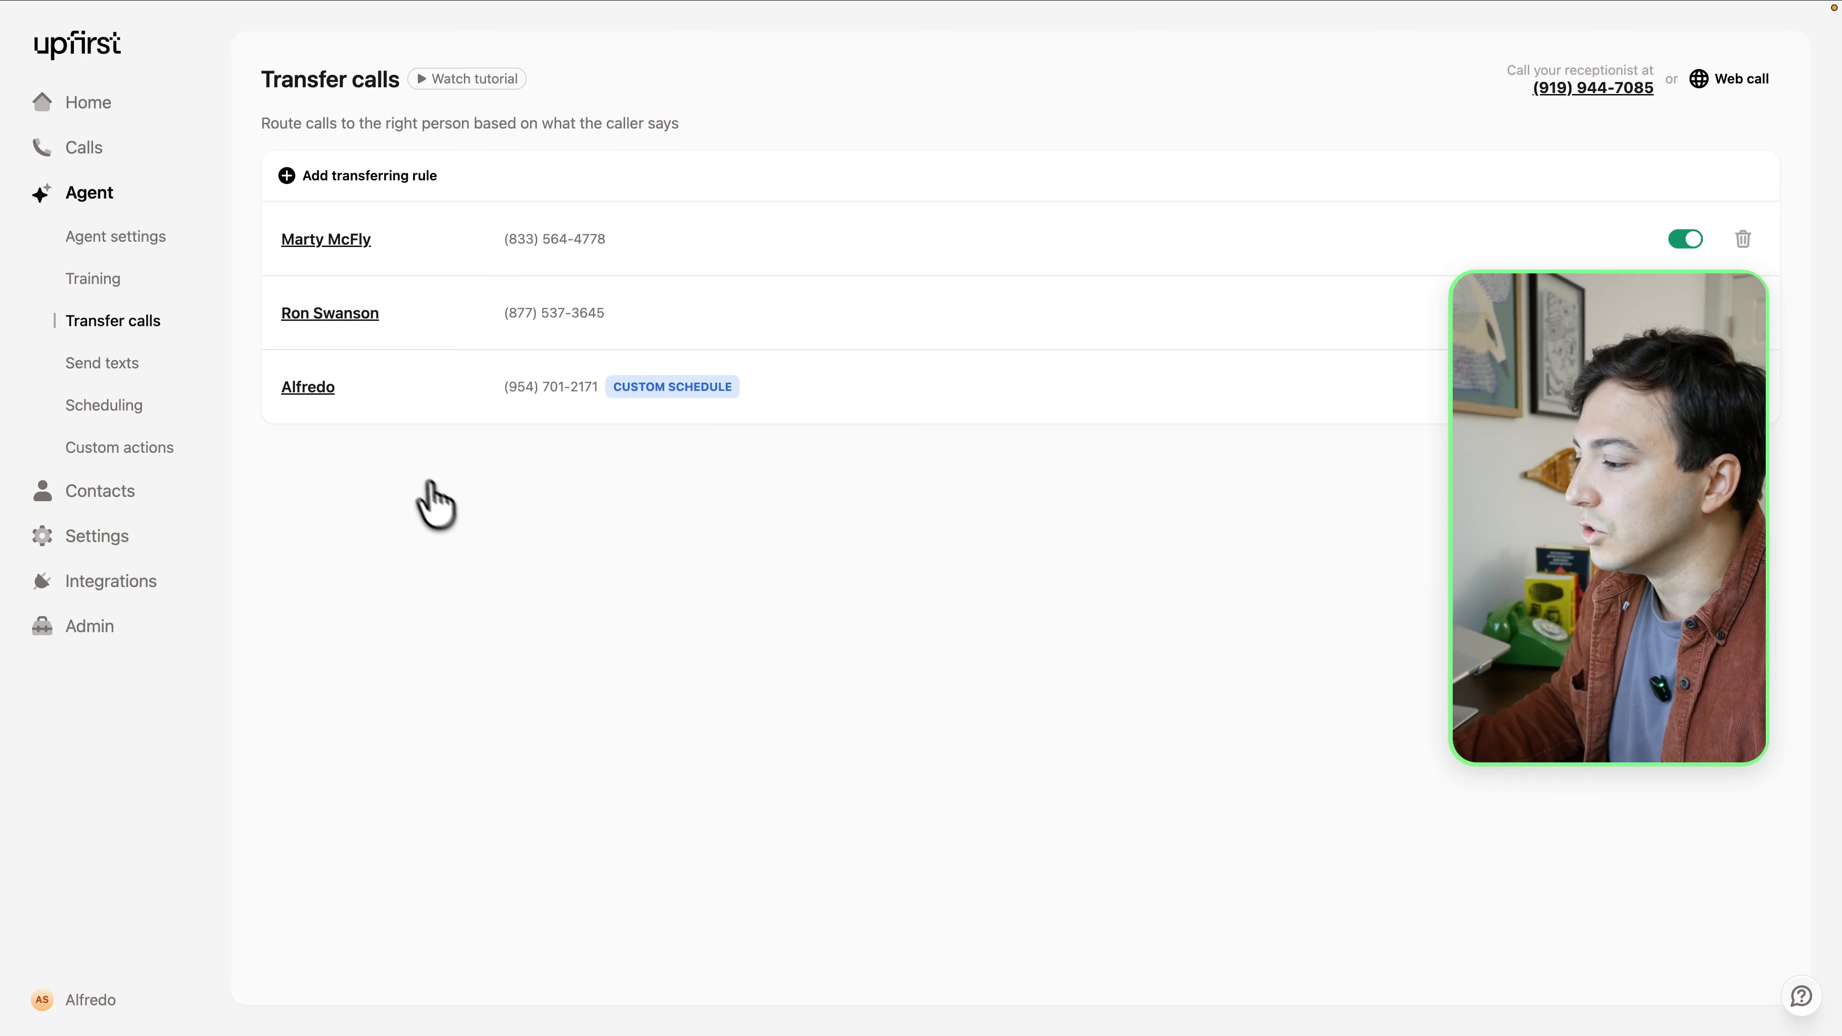
Reopen the new transfer rule, review its transfer condition, and close it without changes
click(308, 387)
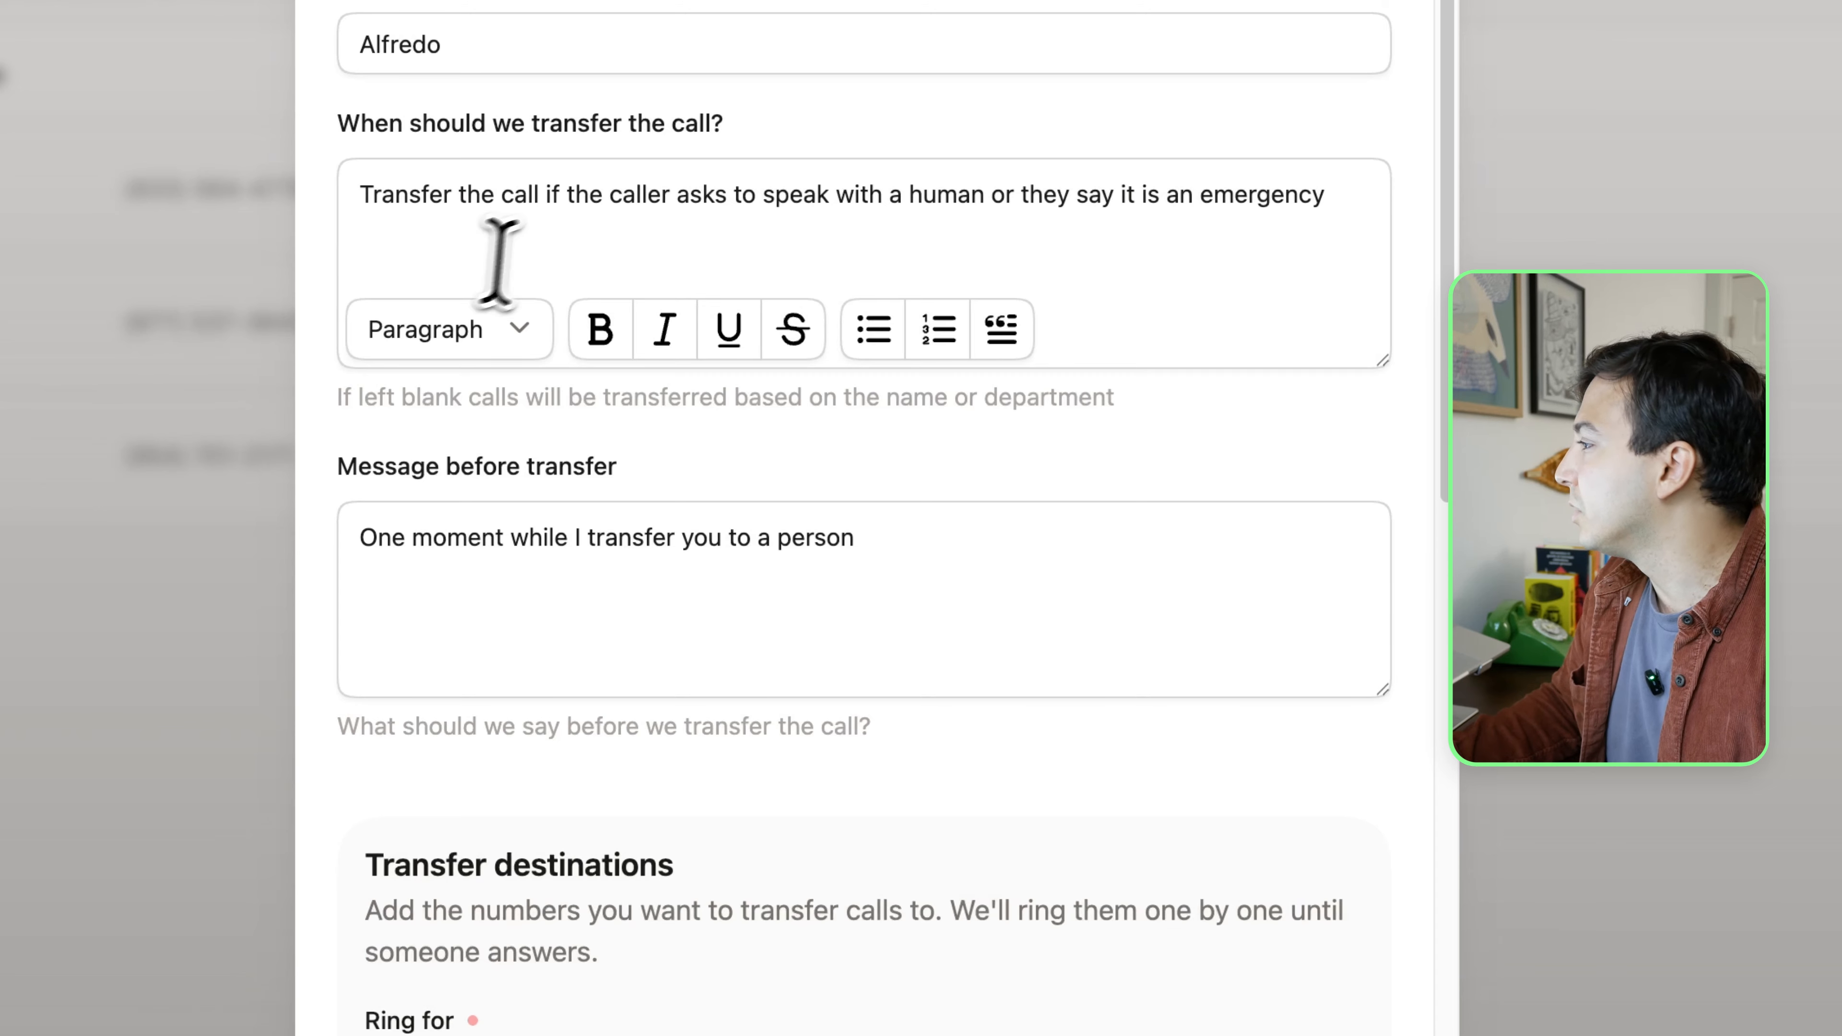
click(527, 256)
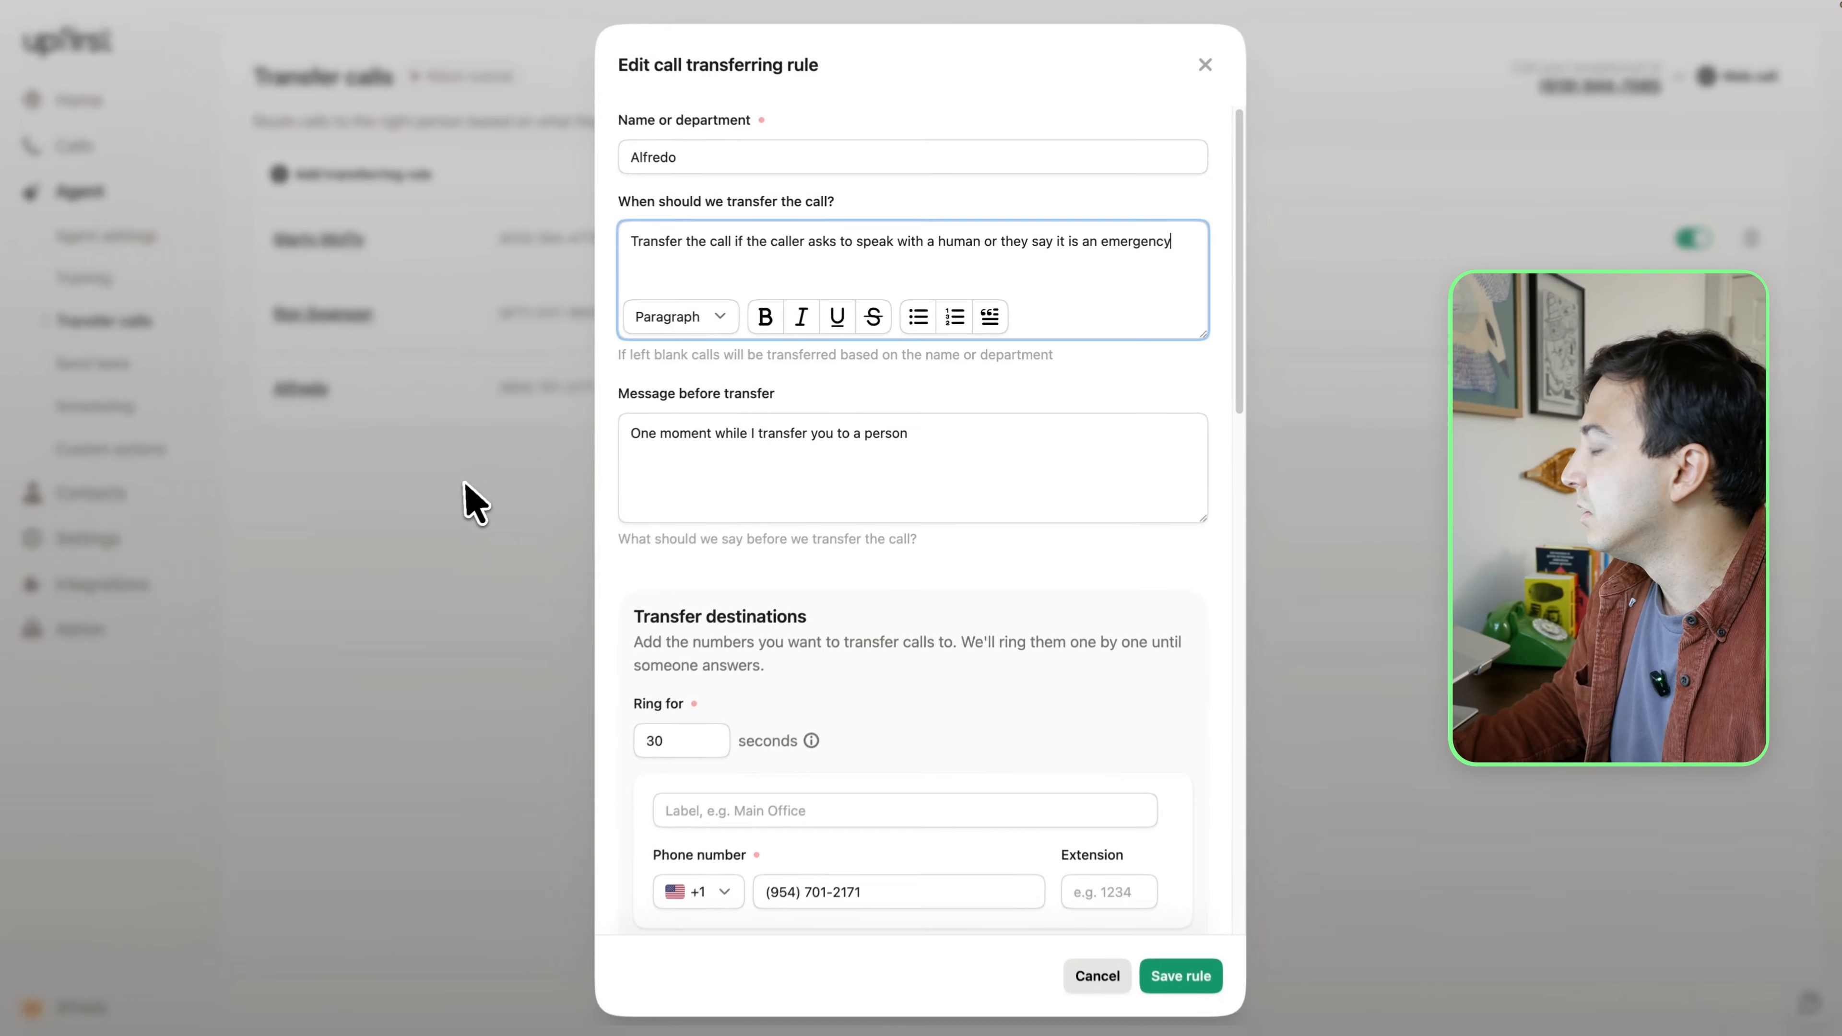
click(466, 486)
Examine the Transferring Calls knowledge entry in the agent's training and close it without changes
click(110, 279)
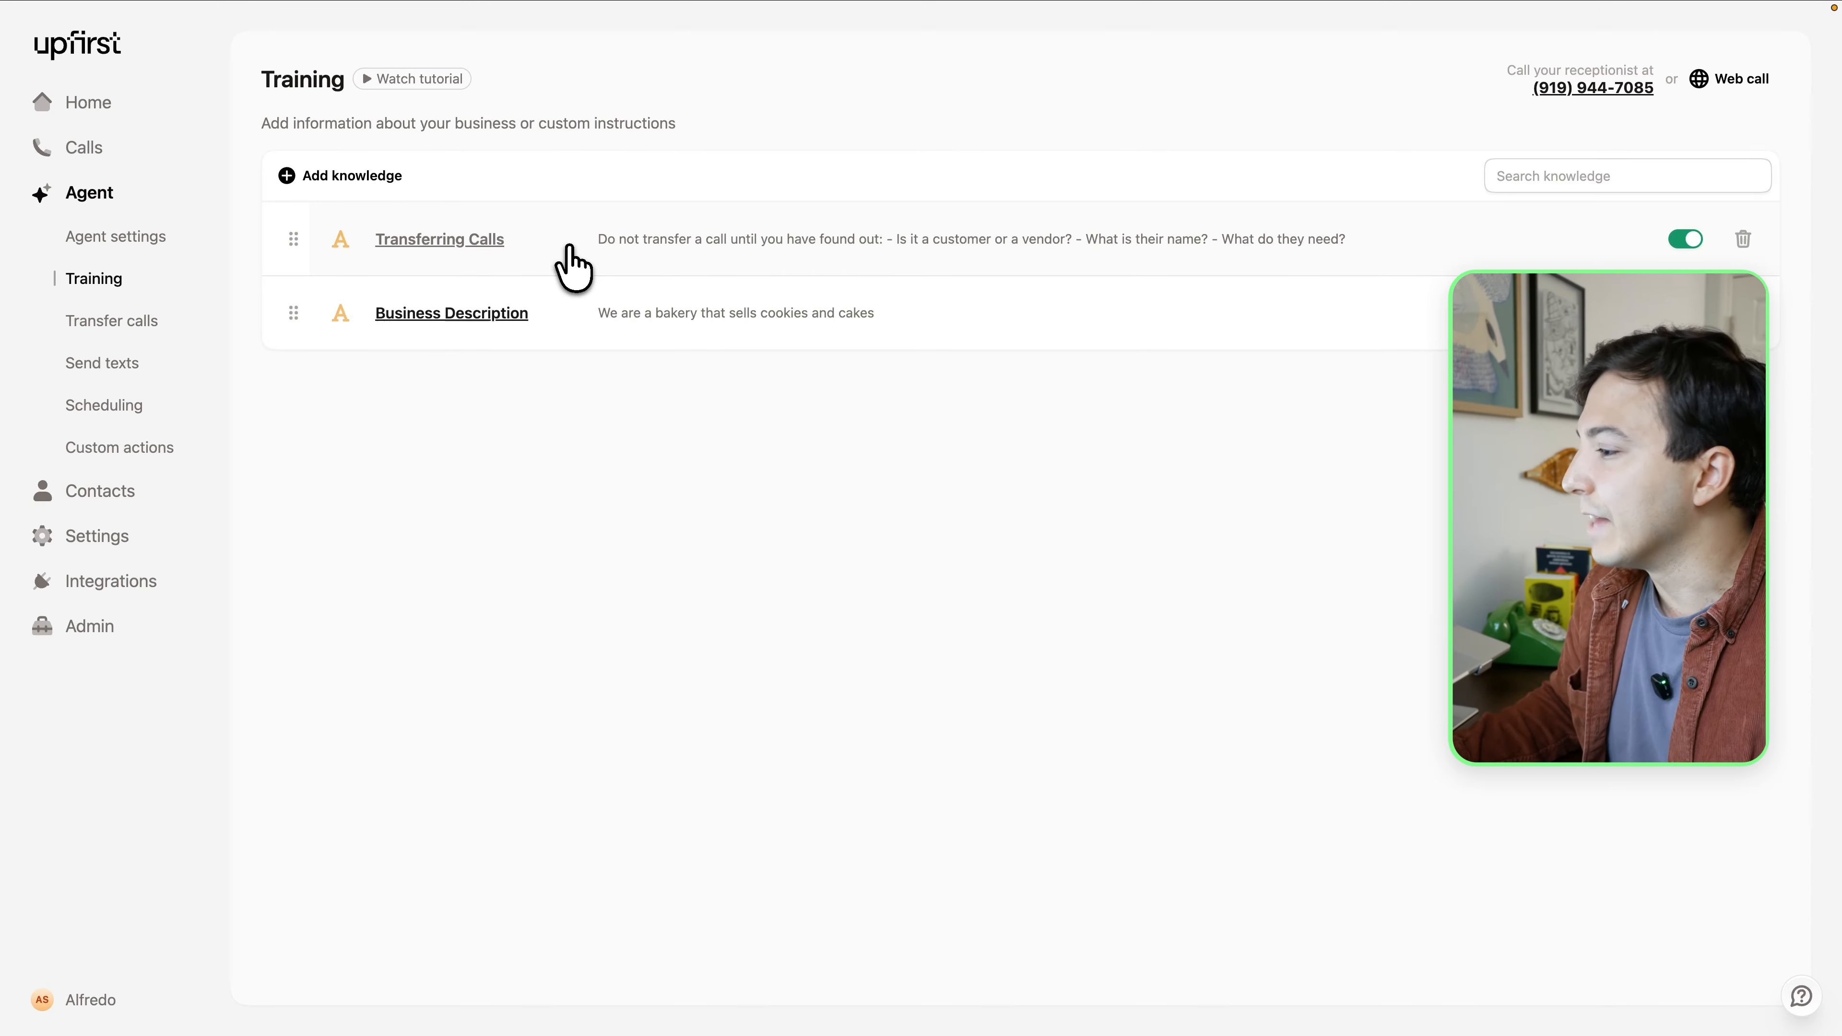
click(569, 250)
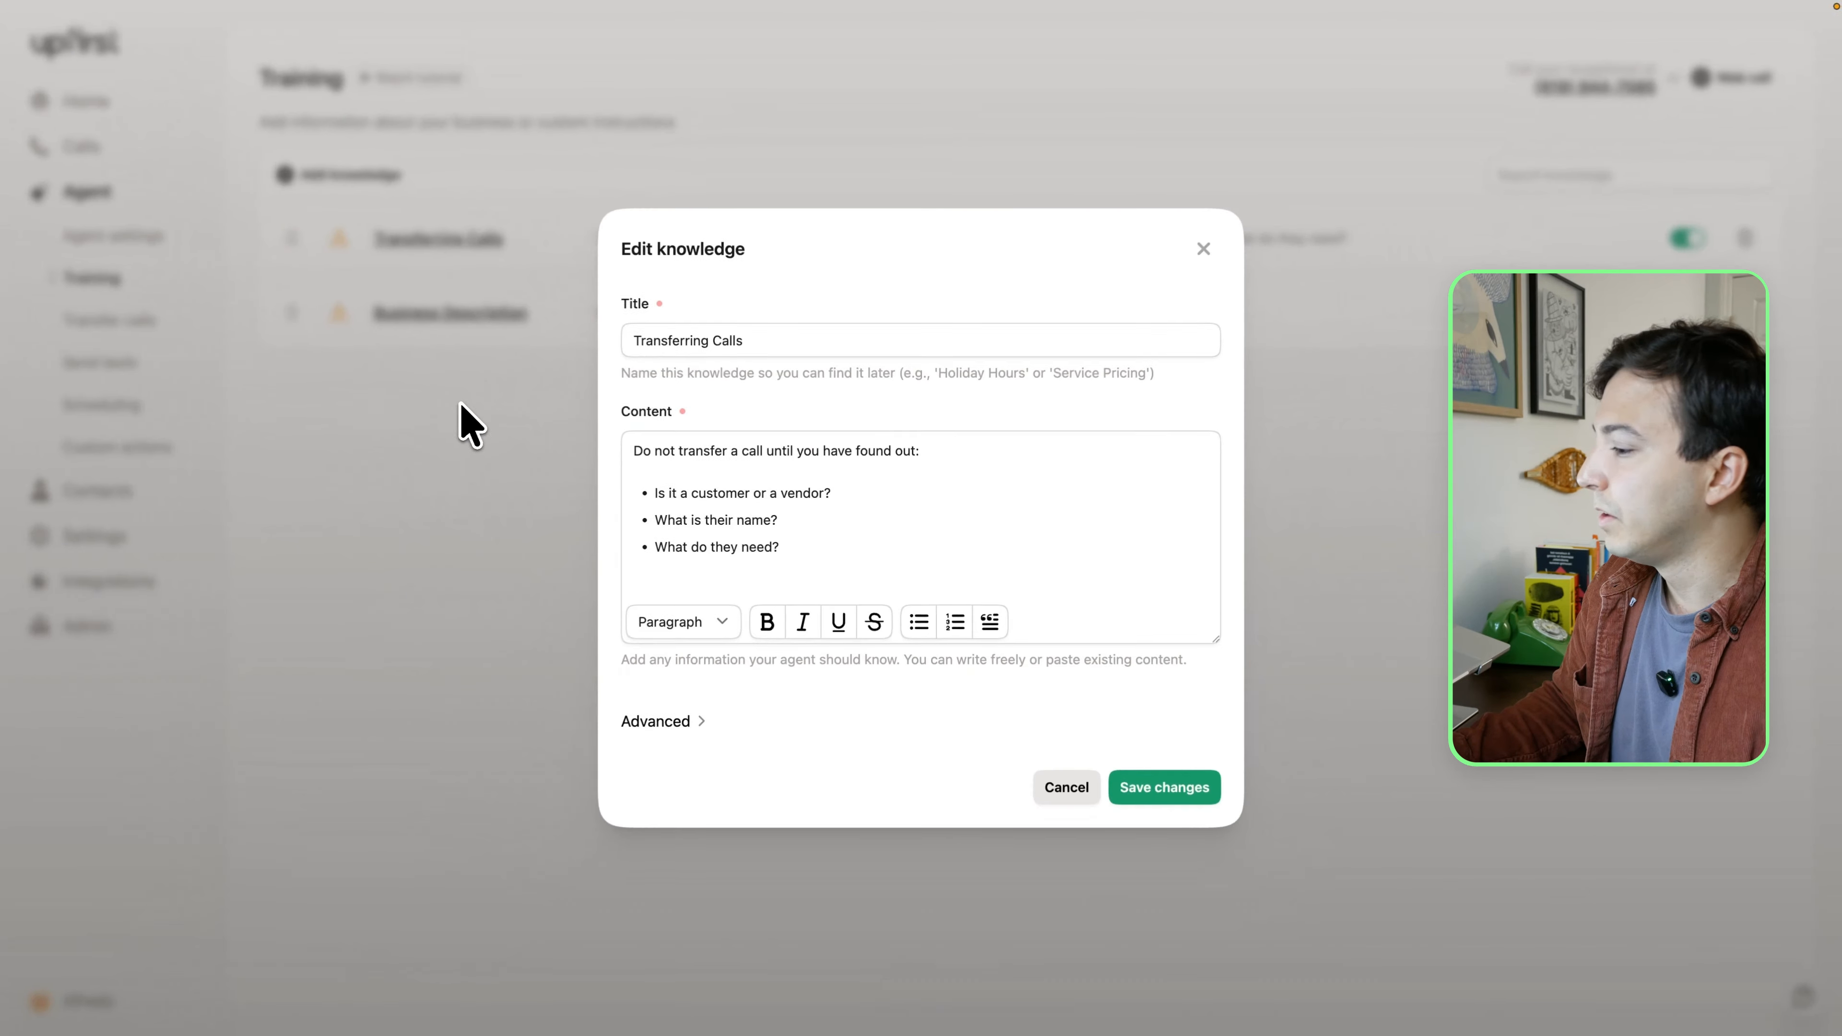
click(94, 328)
Set the hold music to Gentle Guitar in the agent settings
click(150, 237)
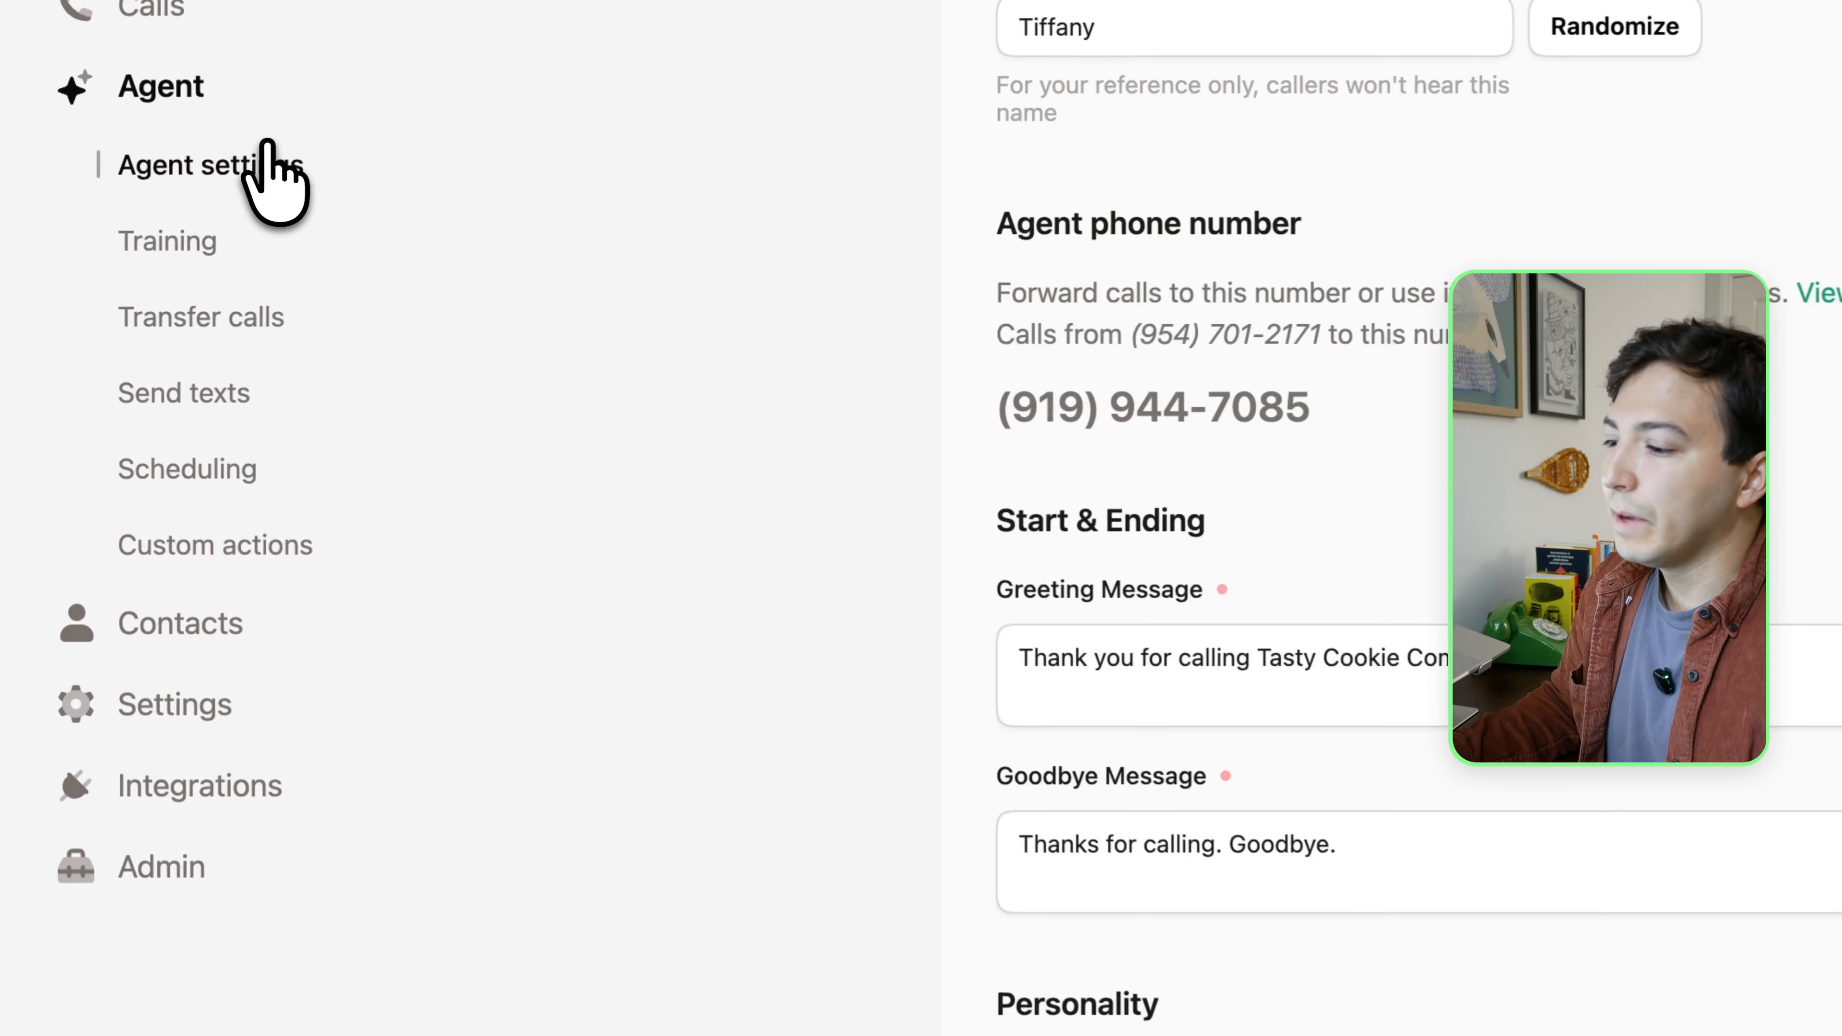
scroll(1161, 784, down, 8)
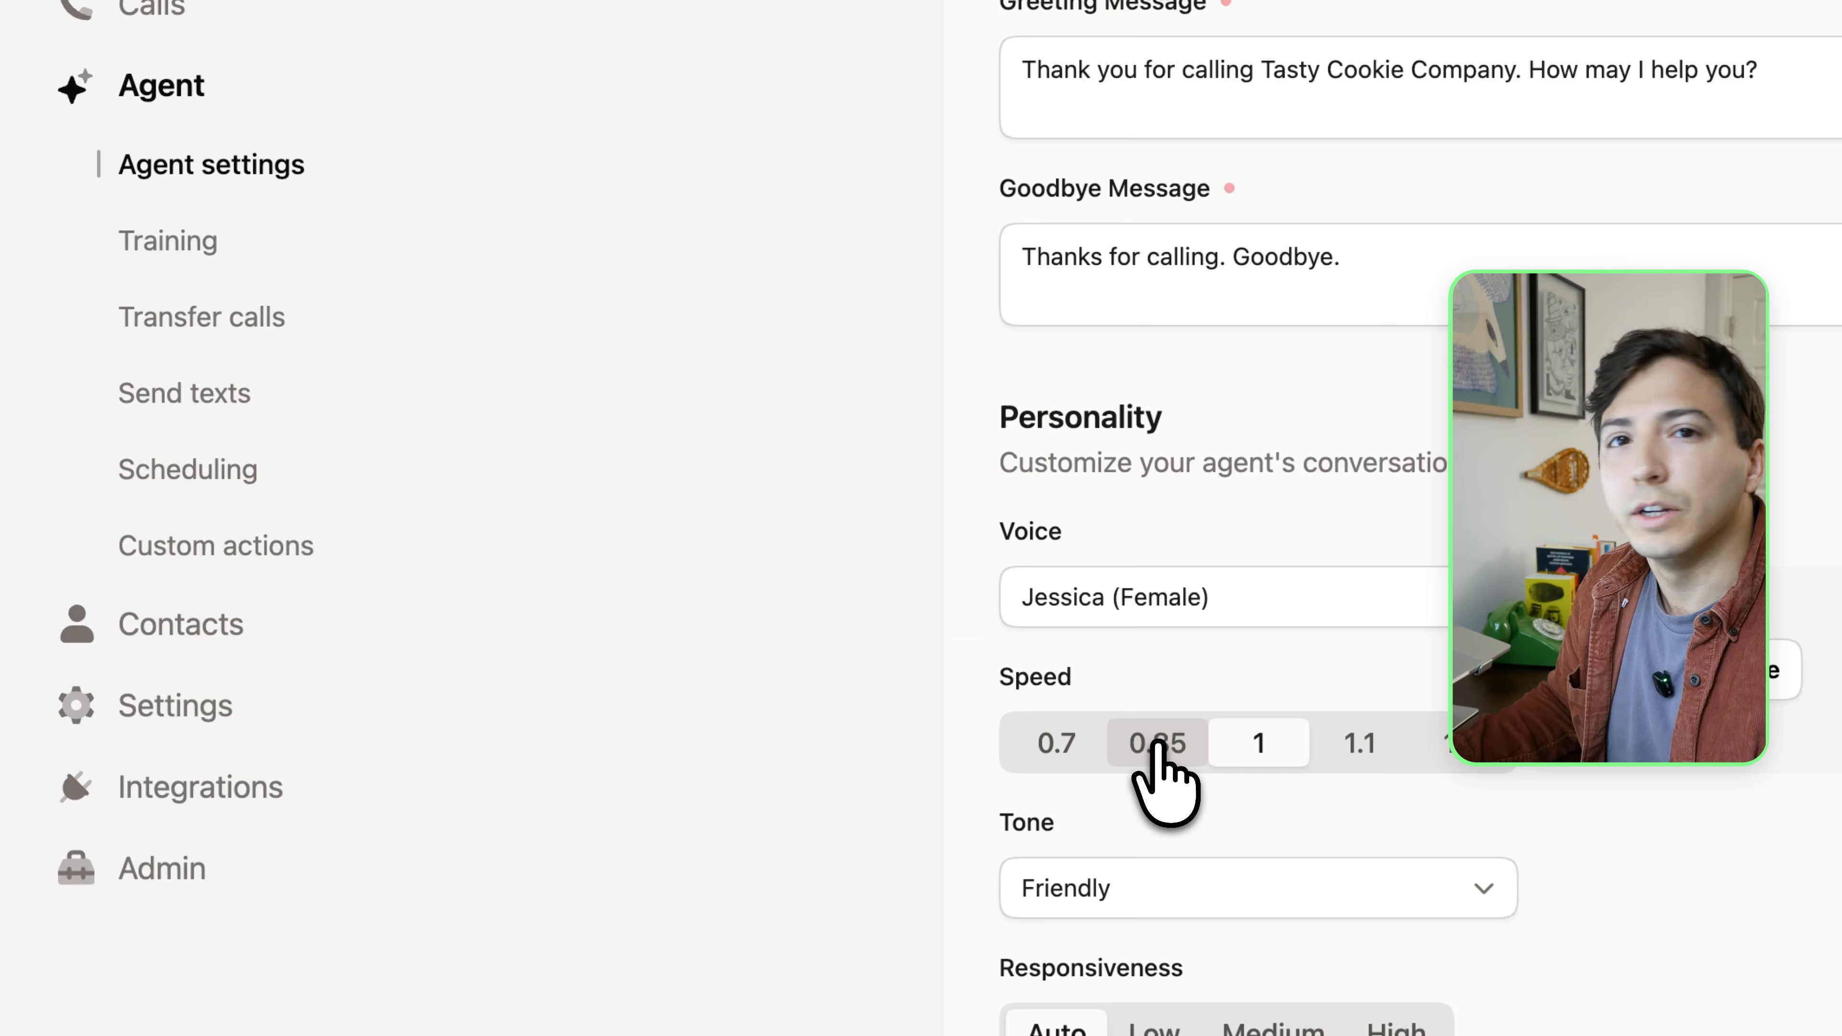
click(936, 748)
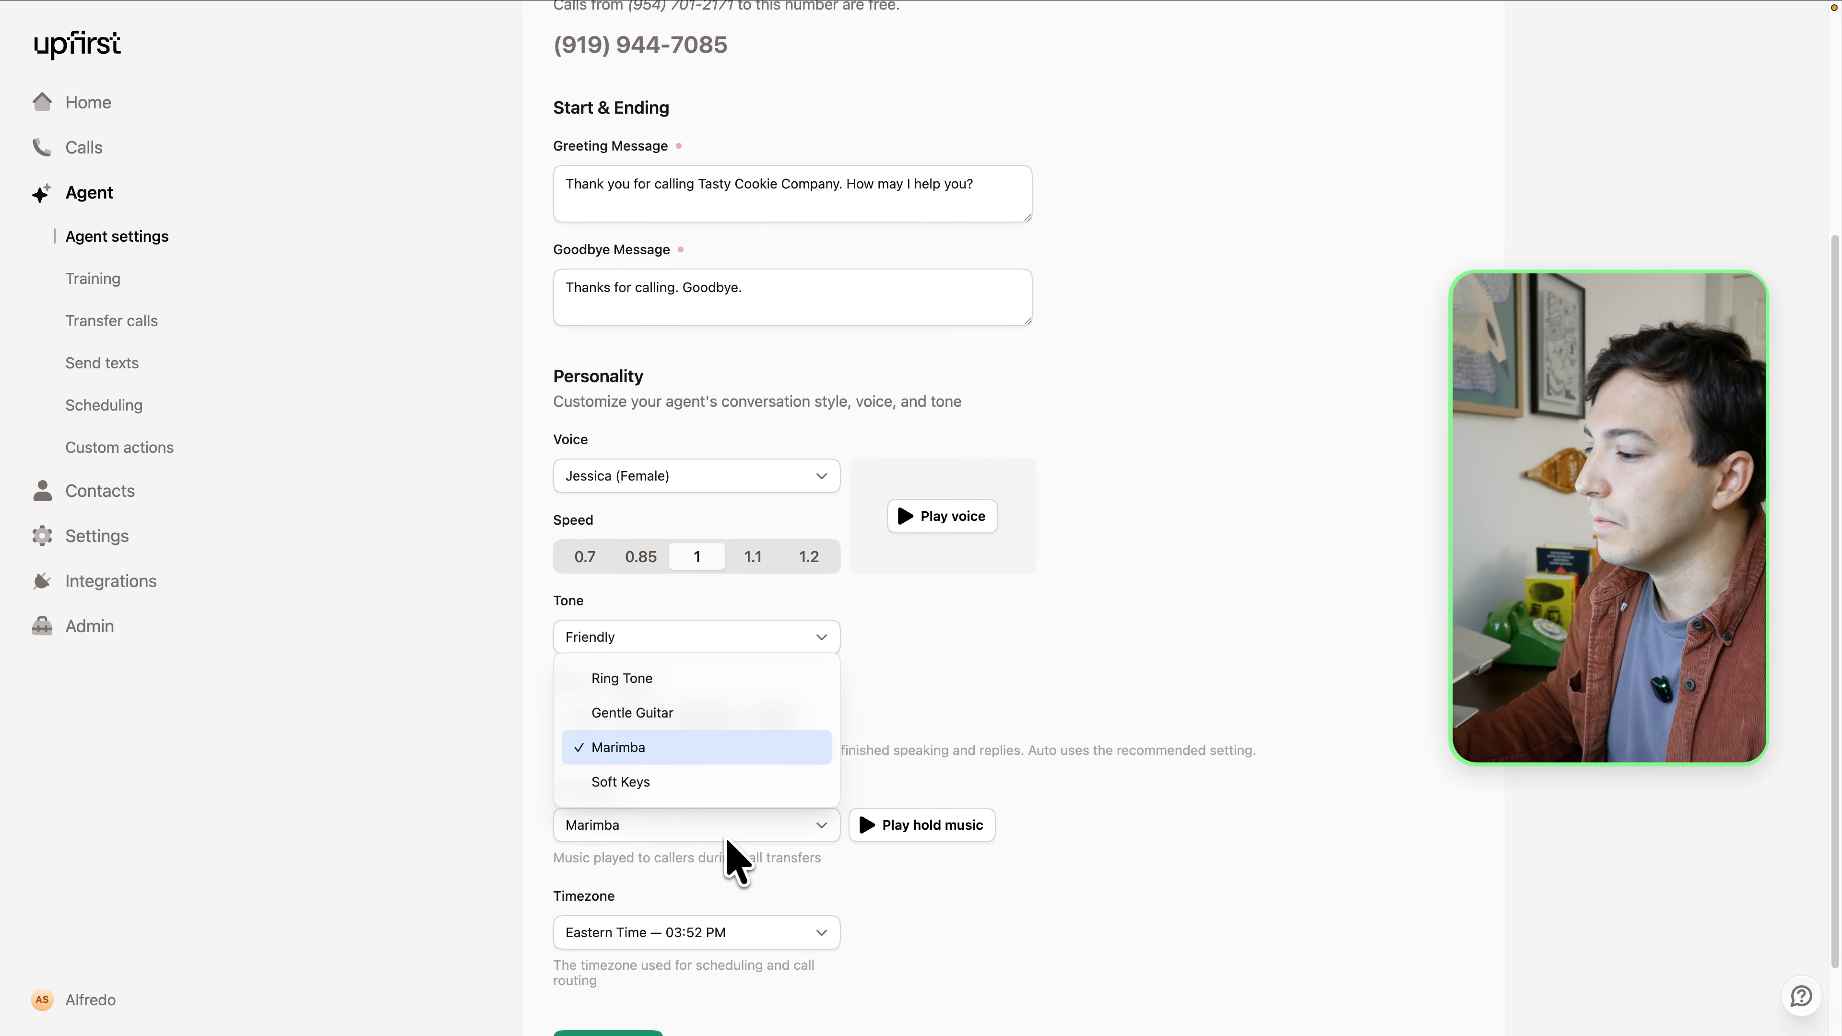
click(717, 711)
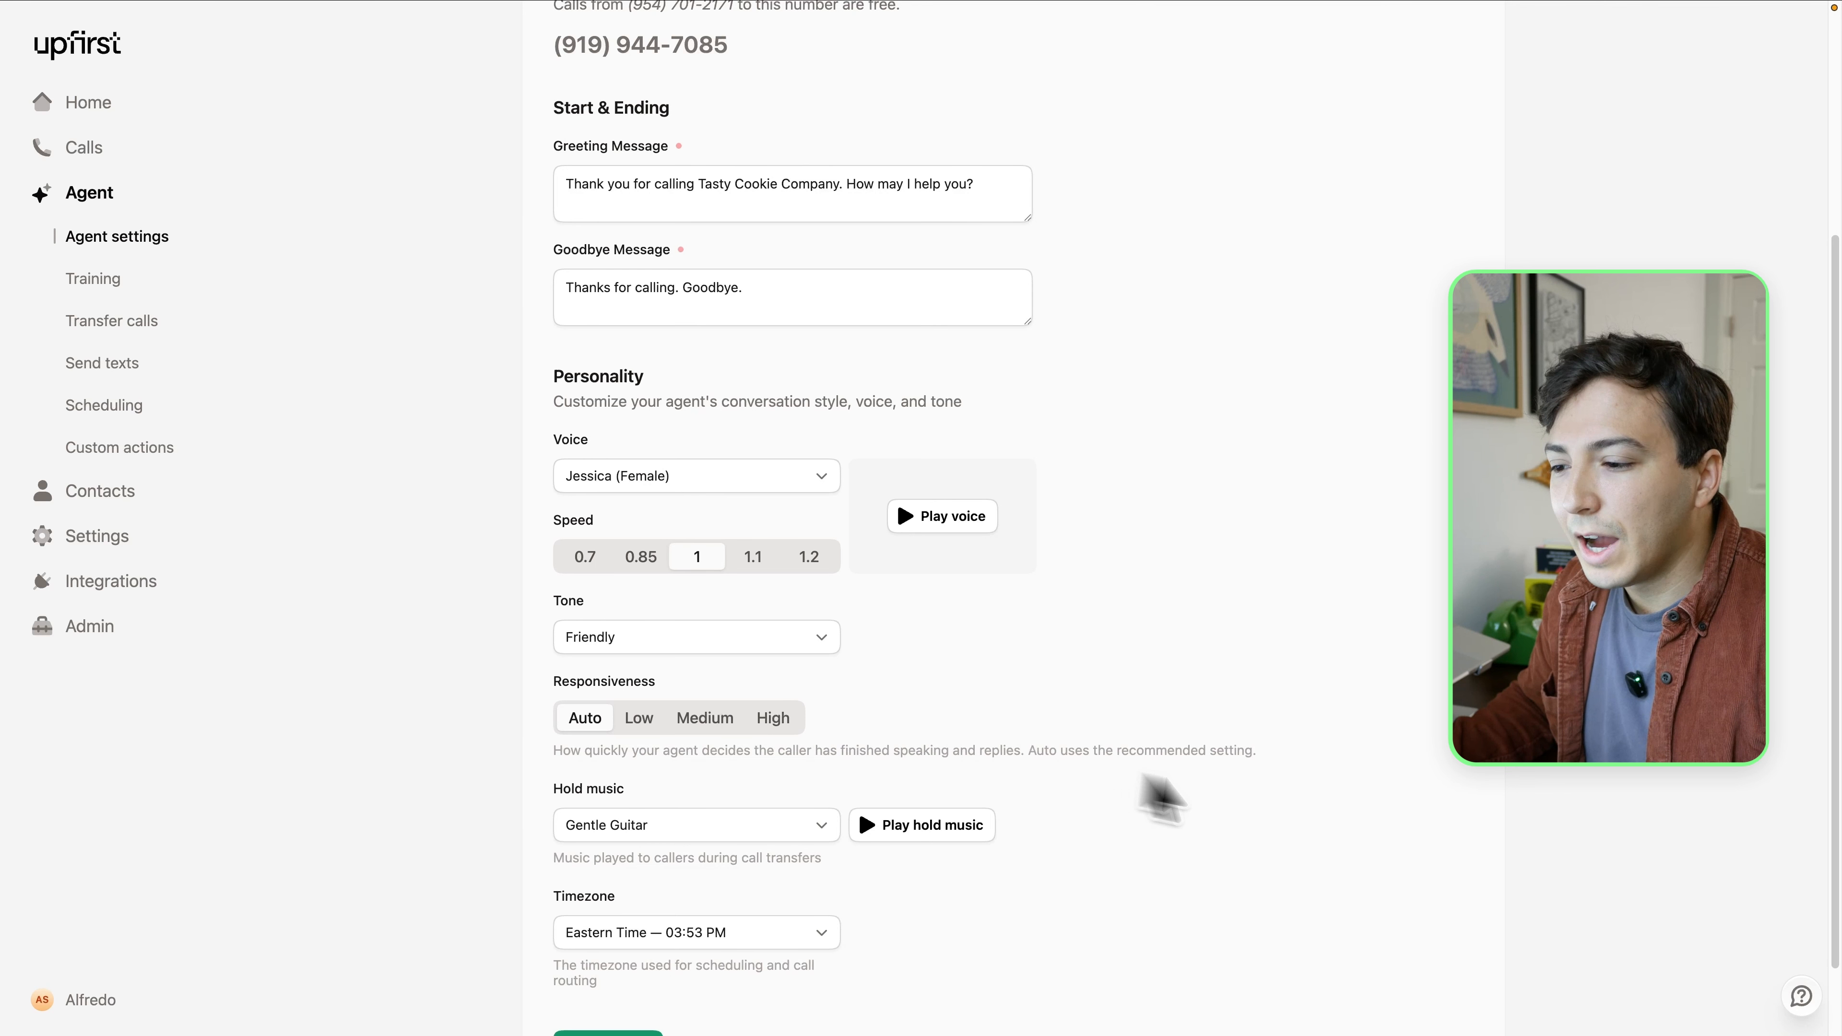
Open the help and support messenger
click(1780, 969)
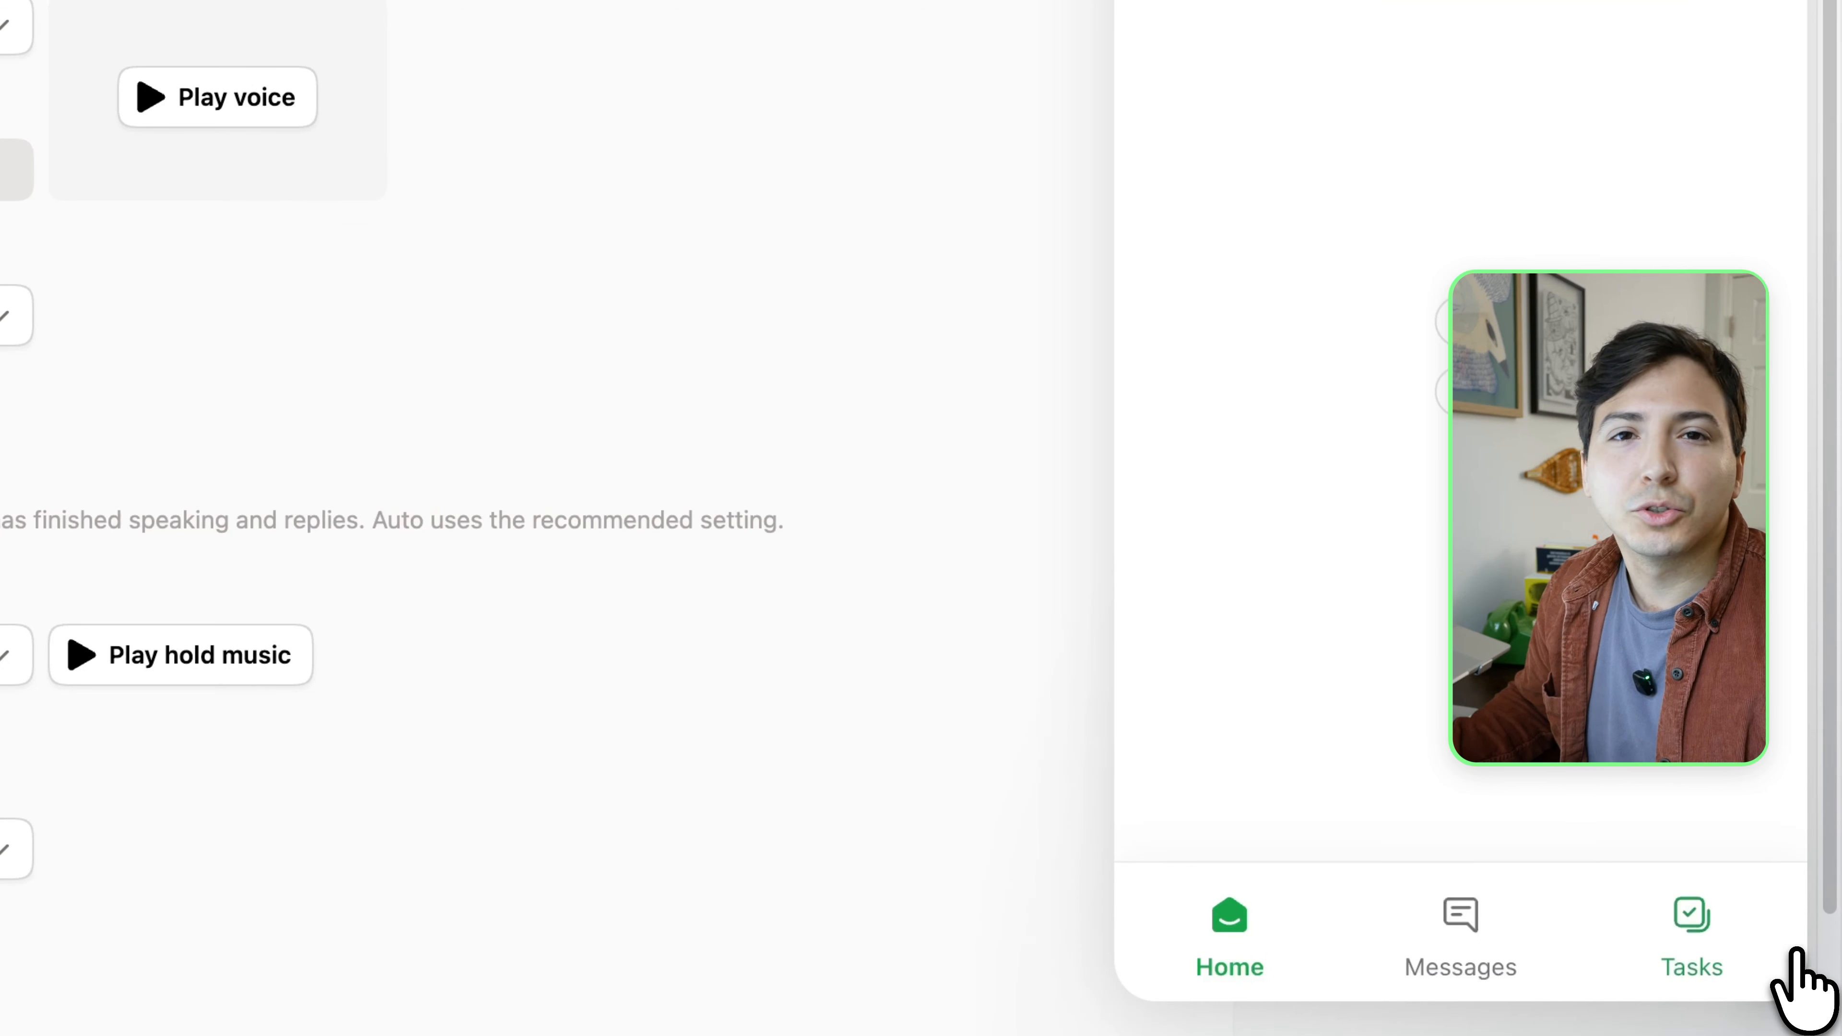